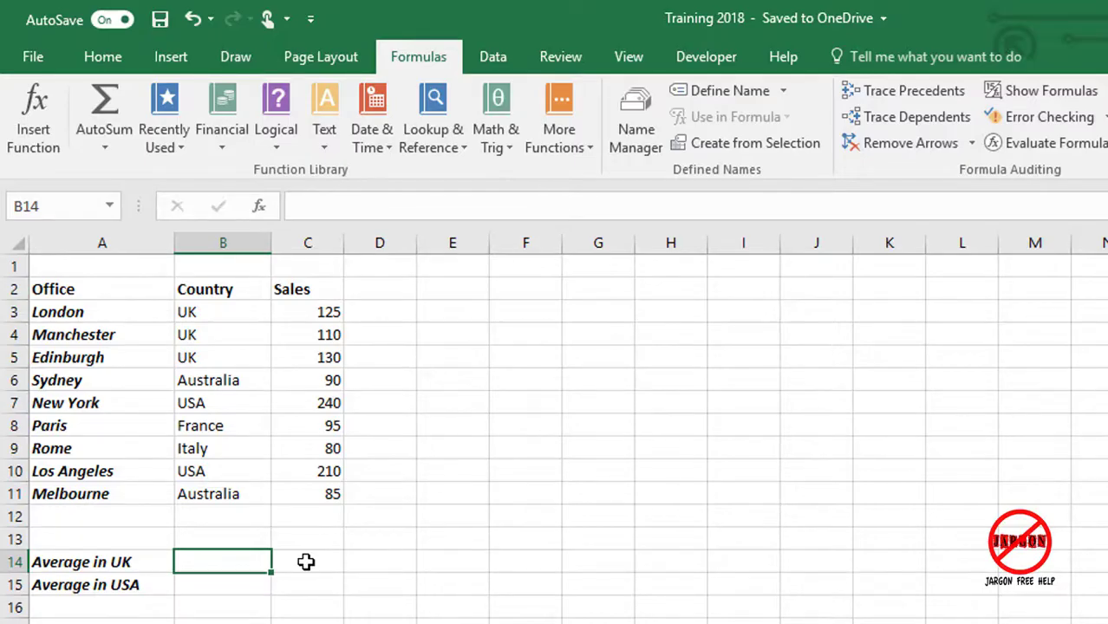
Point out the UK and USA average cells, the Average selection row and country UK in B17
{"action": "left_click", "coordinate": [307, 562]}
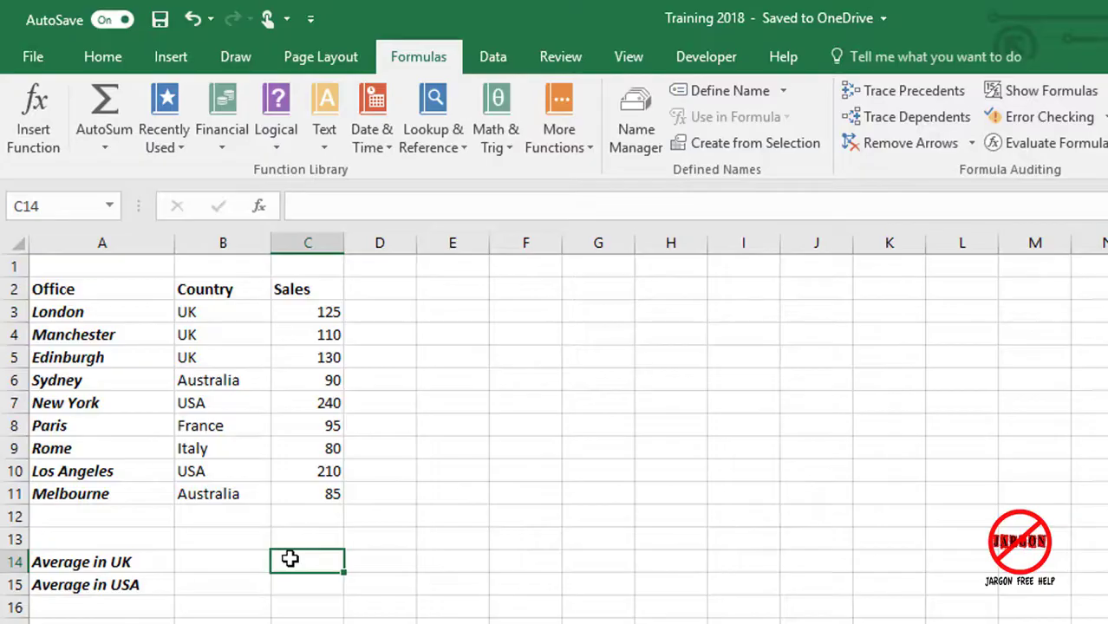
{"action": "left_click", "coordinate": [318, 589]}
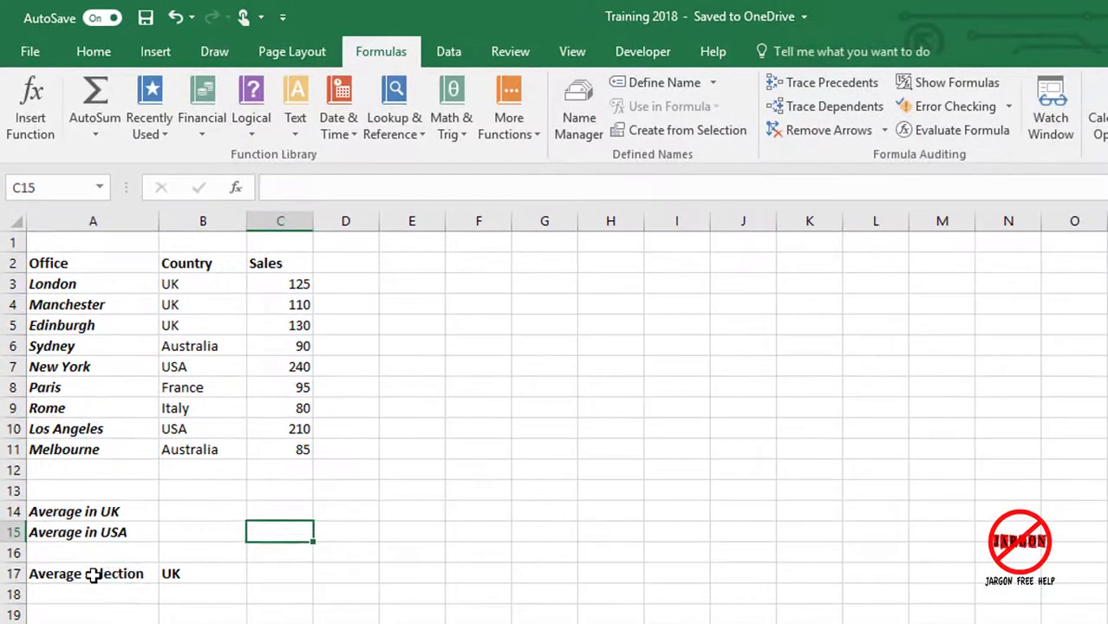
{"action": "left_click", "coordinate": [92, 575]}
{"action": "left_click", "coordinate": [255, 572]}
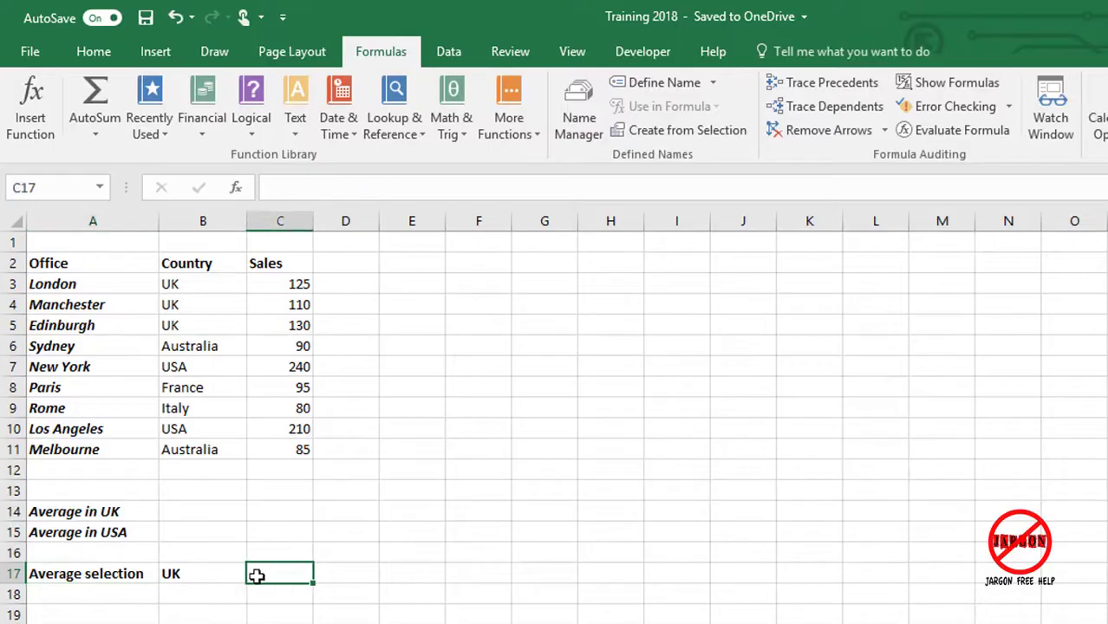
{"action": "left_click", "coordinate": [190, 570]}
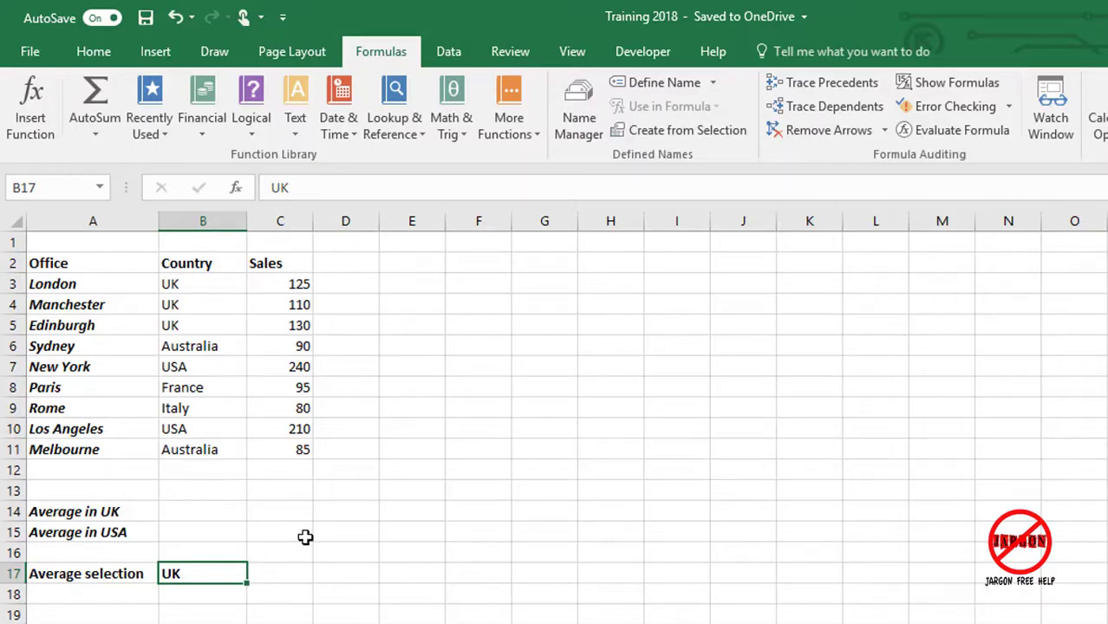
In C14, find AVERAGEIF via Insert Function by searching 'aver' and confirm it
{"action": "left_click", "coordinate": [284, 511]}
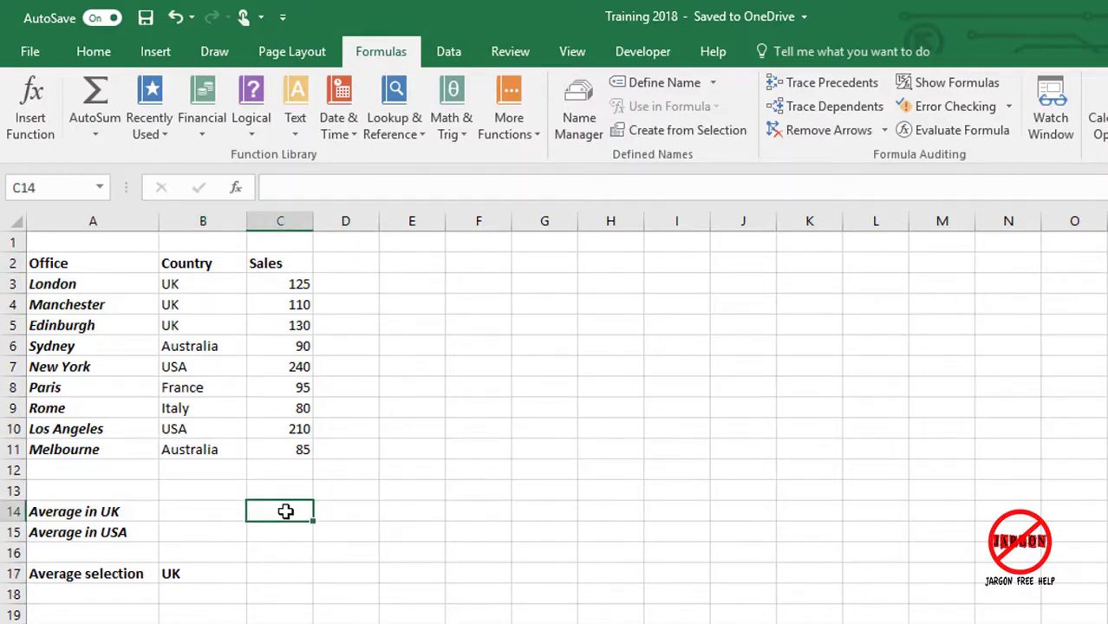
{"action": "left_click", "coordinate": [236, 188]}
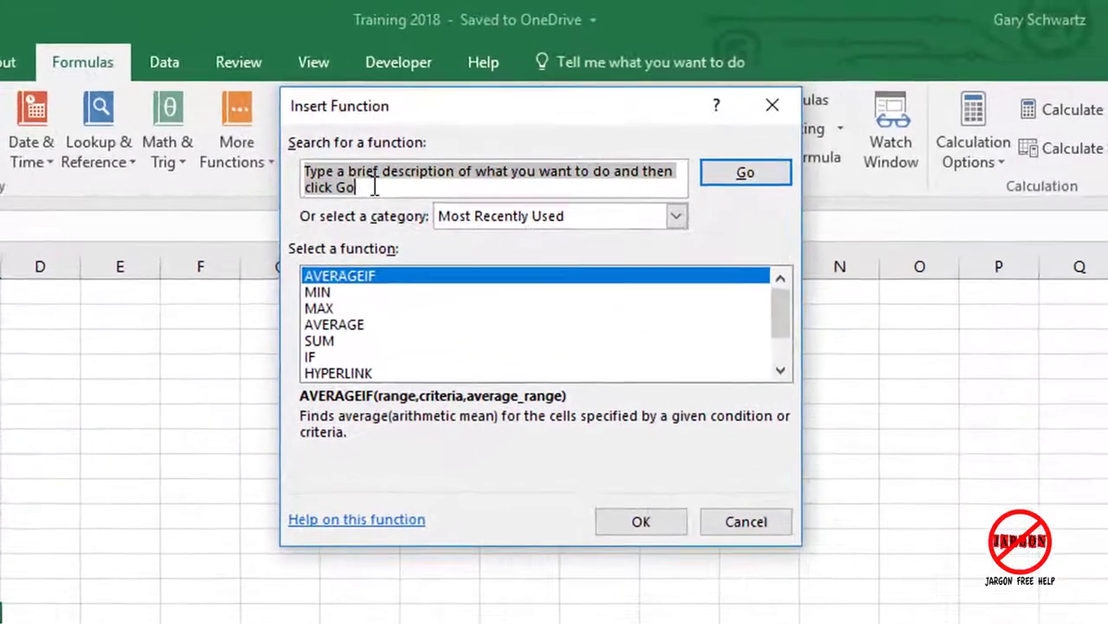
{"action": "left_click", "coordinate": [664, 218]}
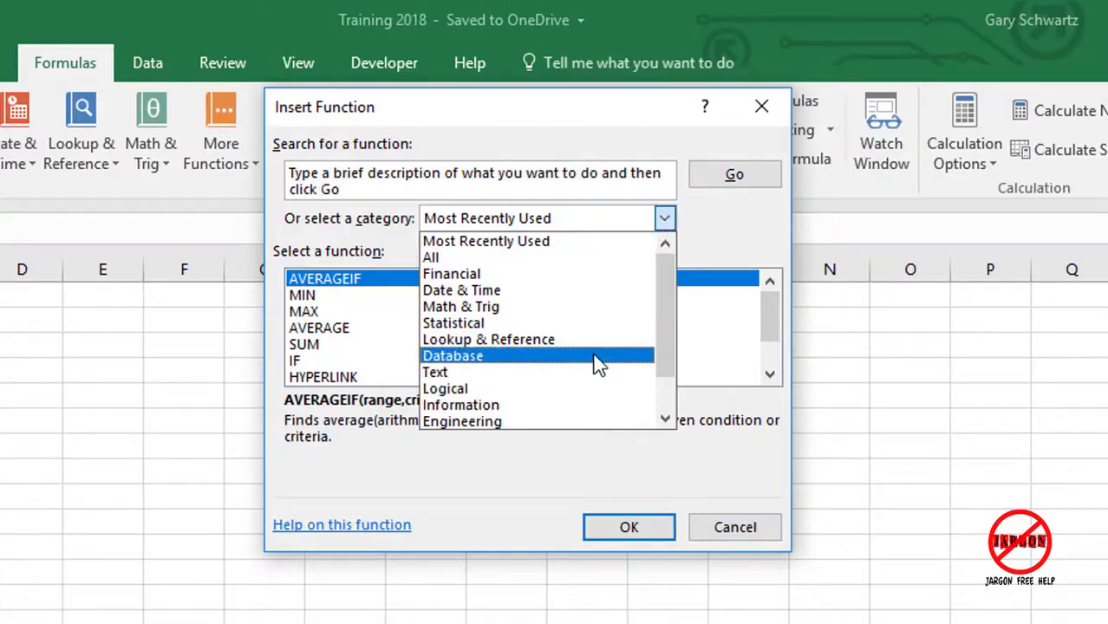
{"action": "left_click", "coordinate": [626, 326]}
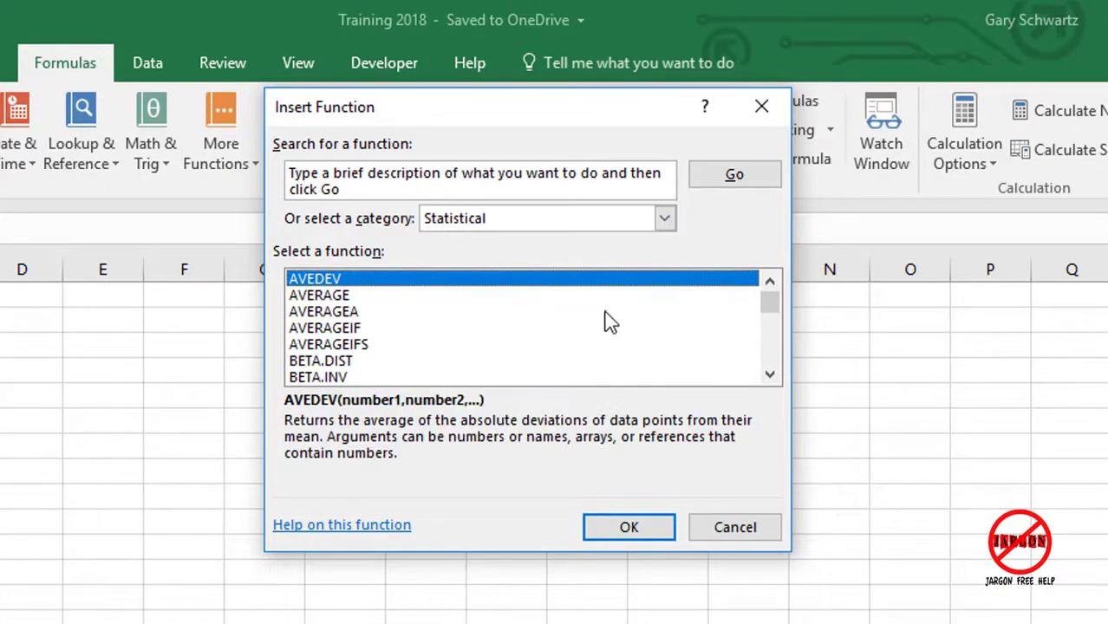
{"action": "left_click", "coordinate": [347, 330]}
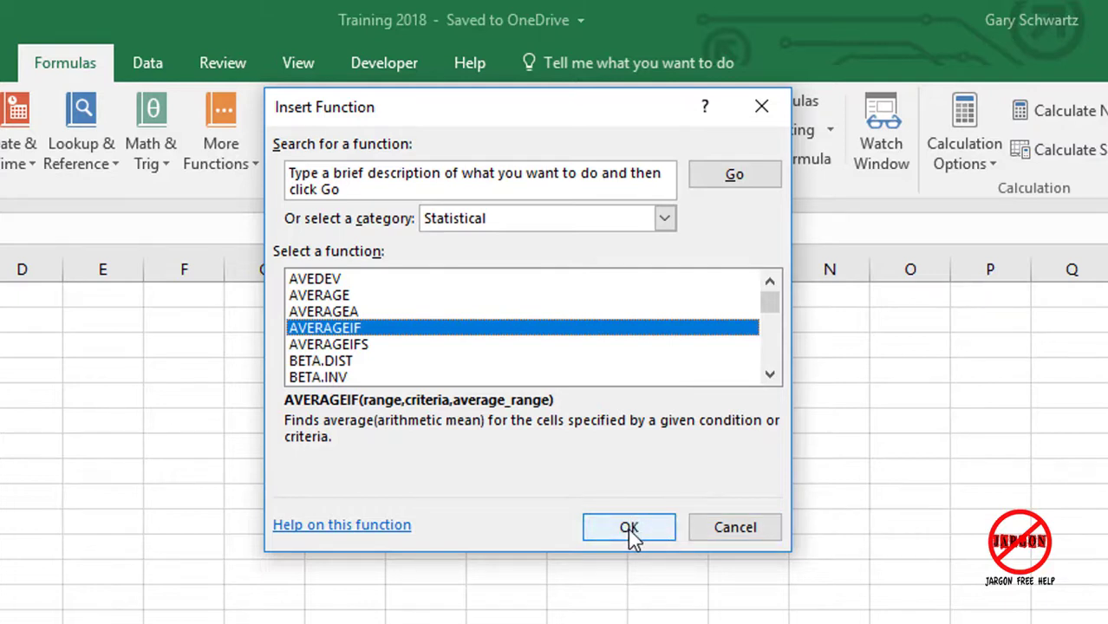
{"action": "left_click_drag", "start_coordinate": [363, 193], "coordinate": [273, 152]}
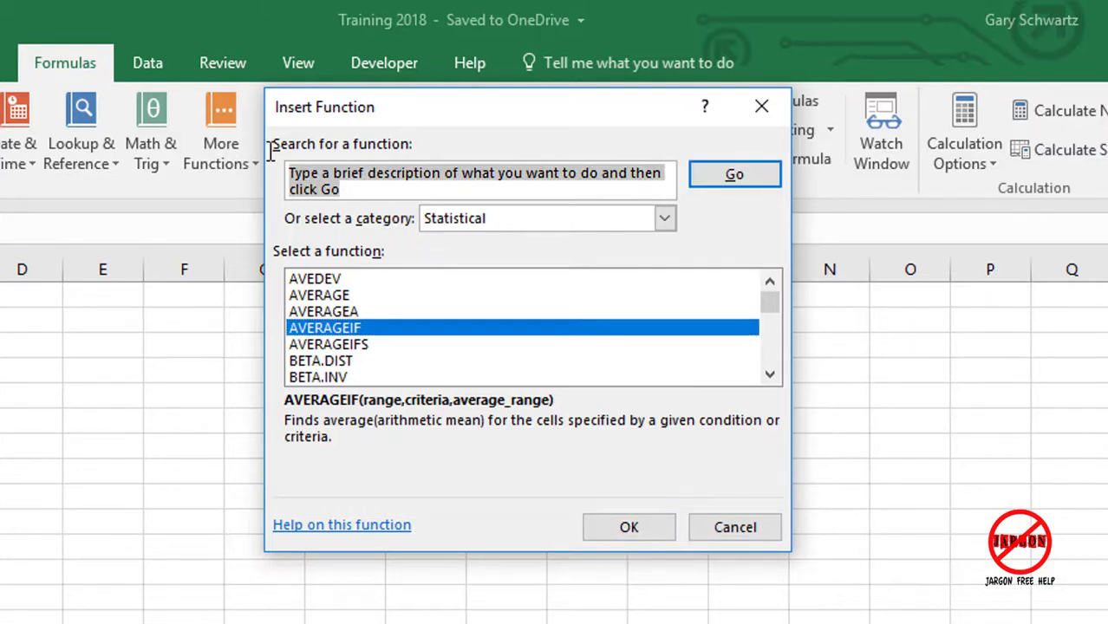
{"action": "type", "text": "average"}
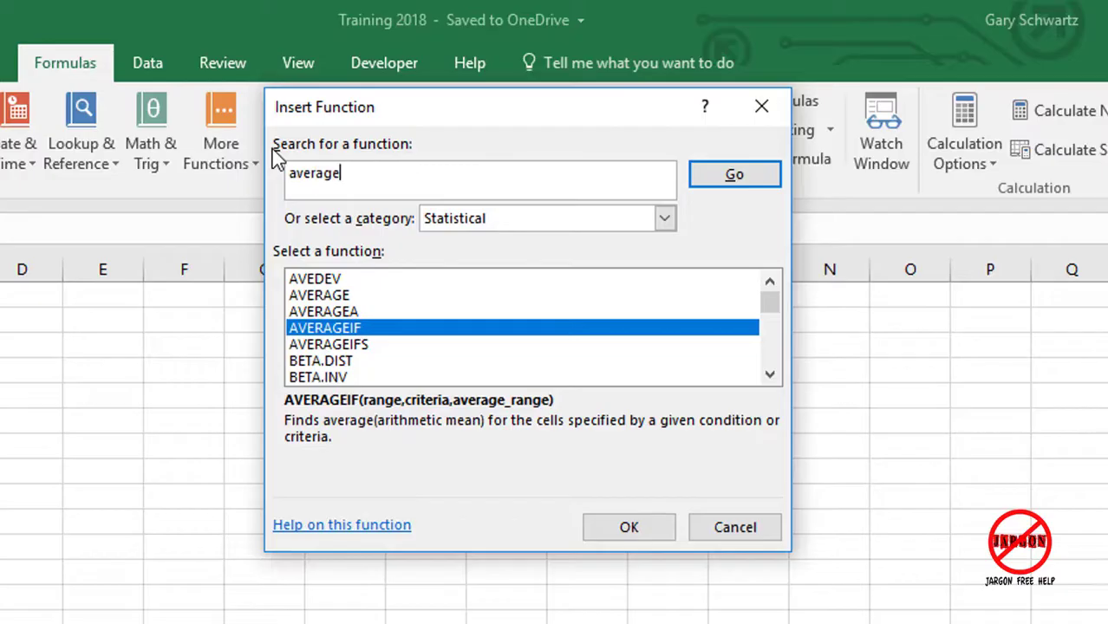
{"action": "left_click", "coordinate": [717, 184]}
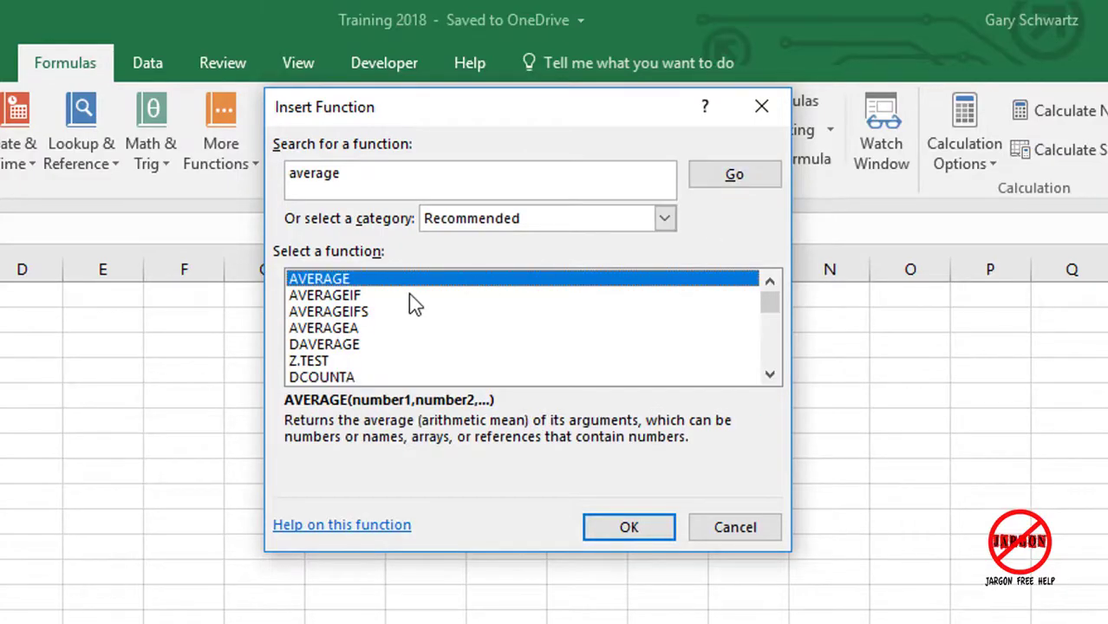
{"action": "left_click", "coordinate": [319, 297]}
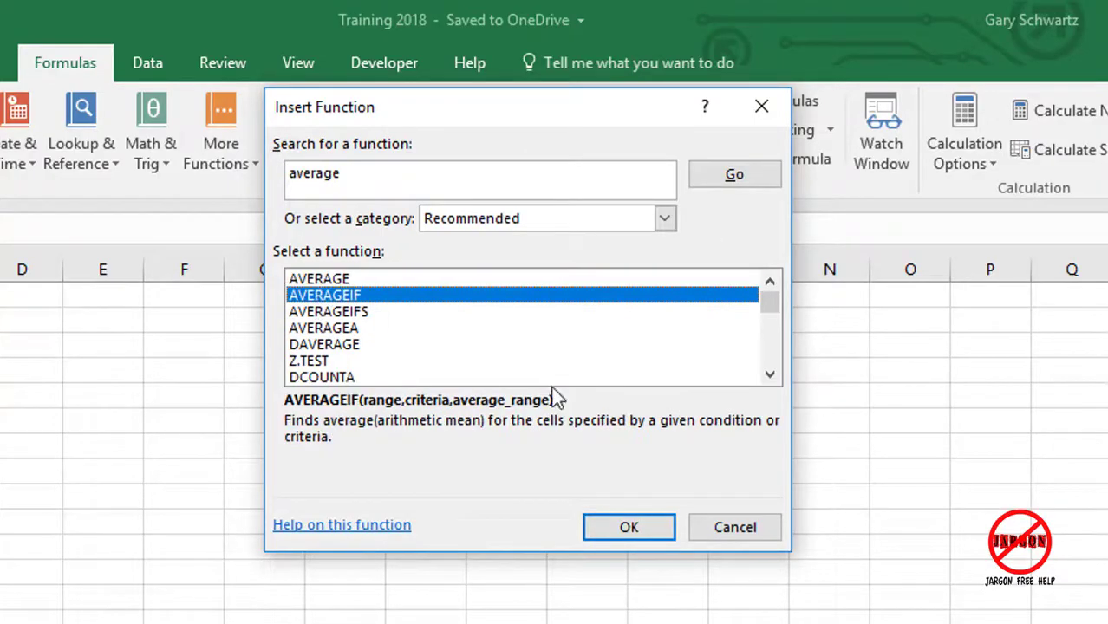
{"action": "left_click", "coordinate": [643, 534]}
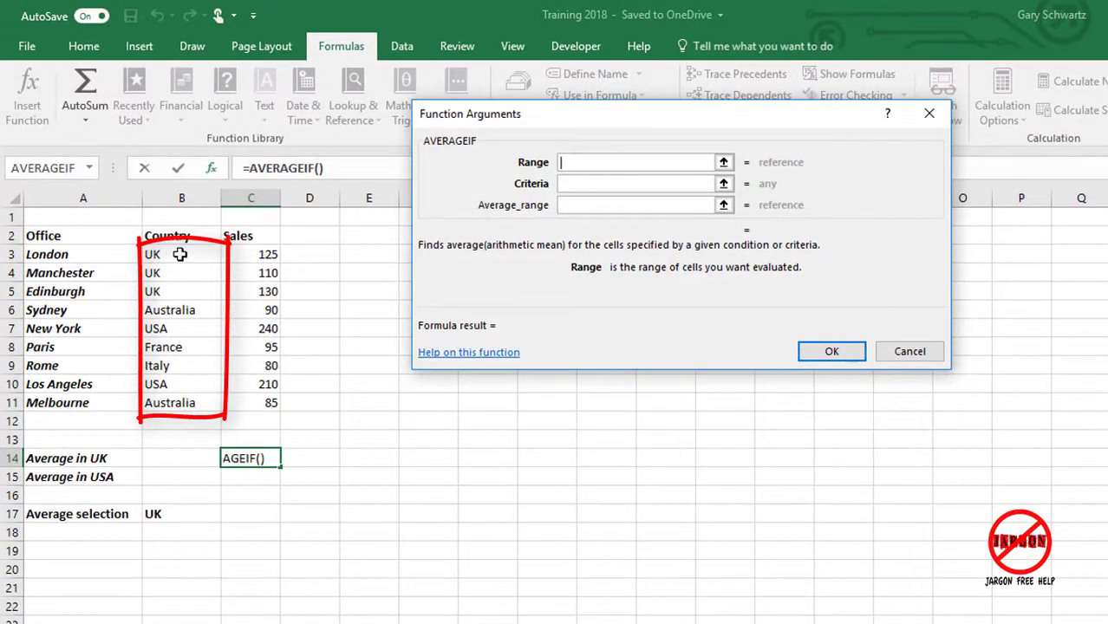
Fill AVERAGEIF with range B3:B11, criteria "UK" and average range C3:C11, giving 121.6667
{"action": "left_click_drag", "start_coordinate": [180, 254], "coordinate": [186, 401]}
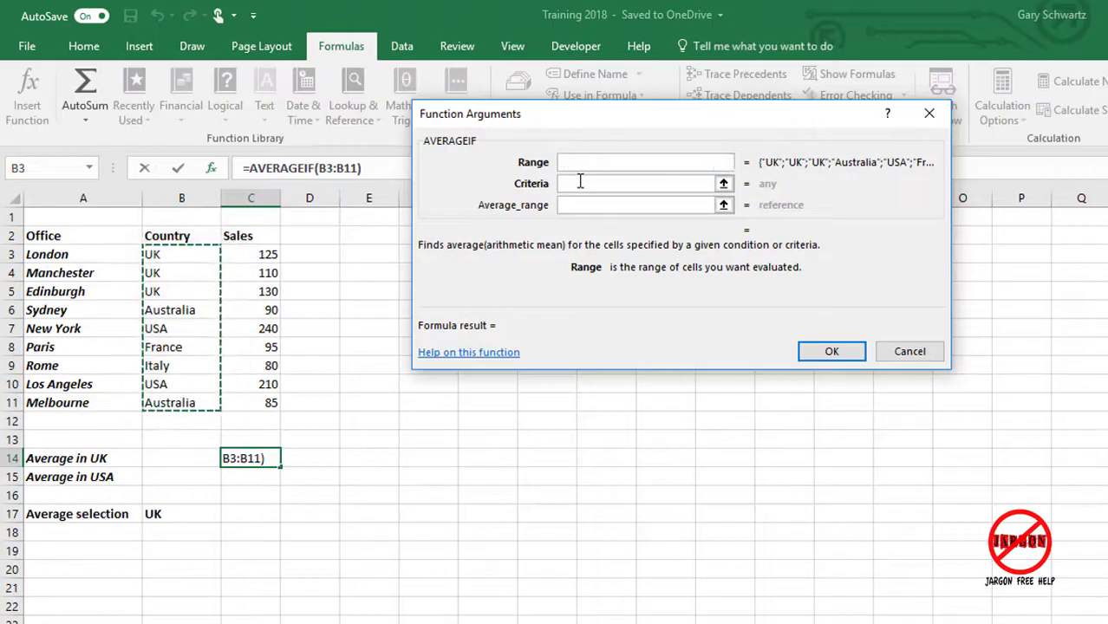
{"action": "left_click", "coordinate": [580, 183]}
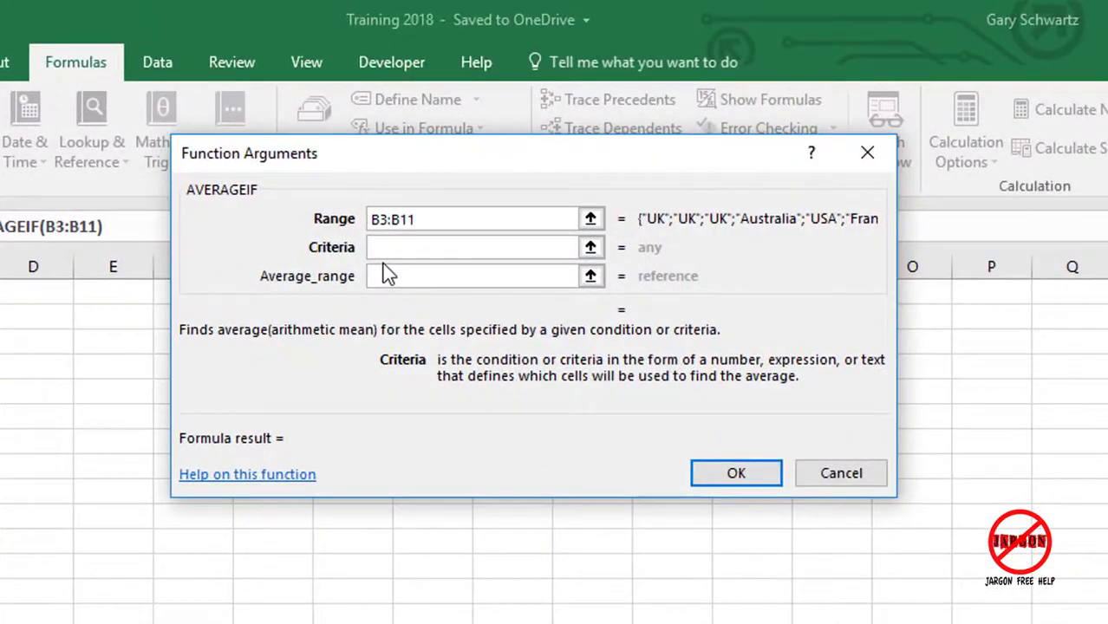
{"action": "type", "text": "UK"}
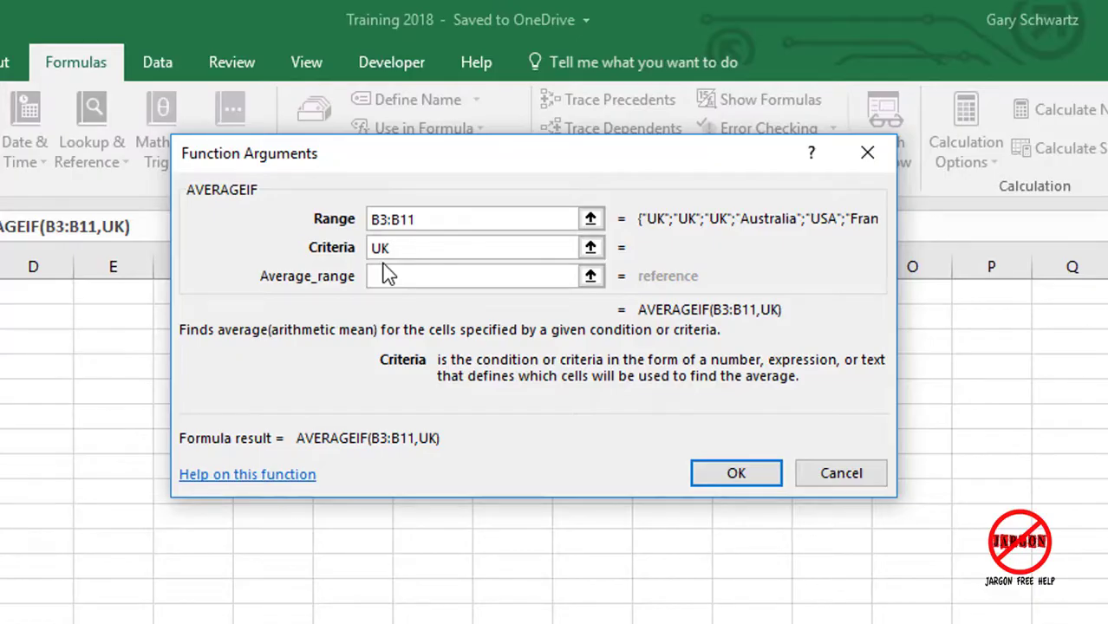
{"action": "left_click", "coordinate": [378, 273]}
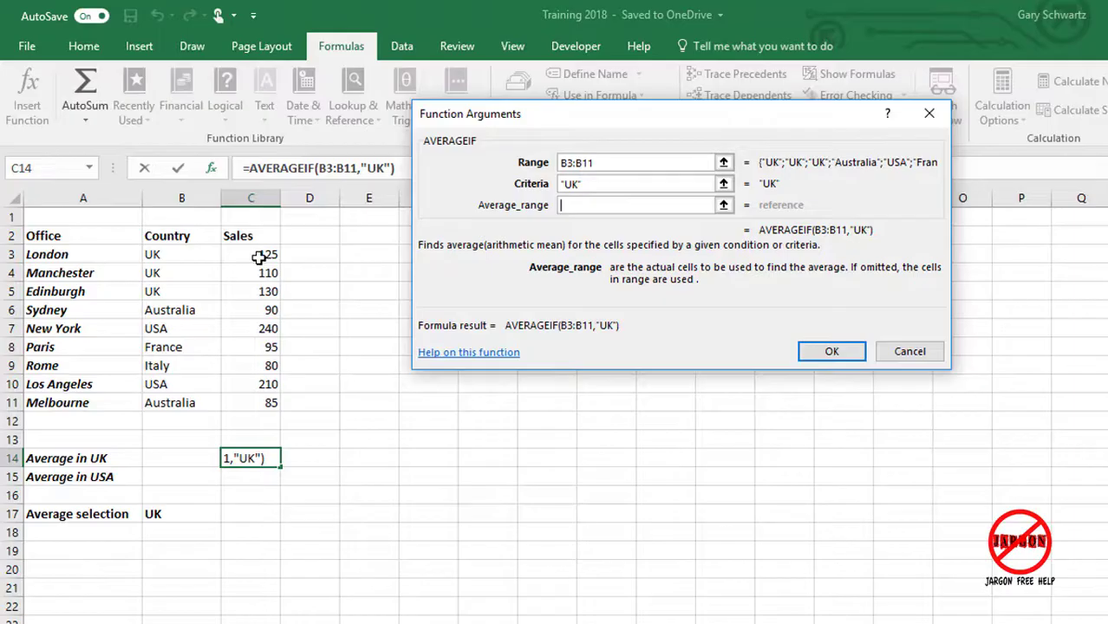
{"action": "left_click_drag", "start_coordinate": [260, 347], "coordinate": [269, 402]}
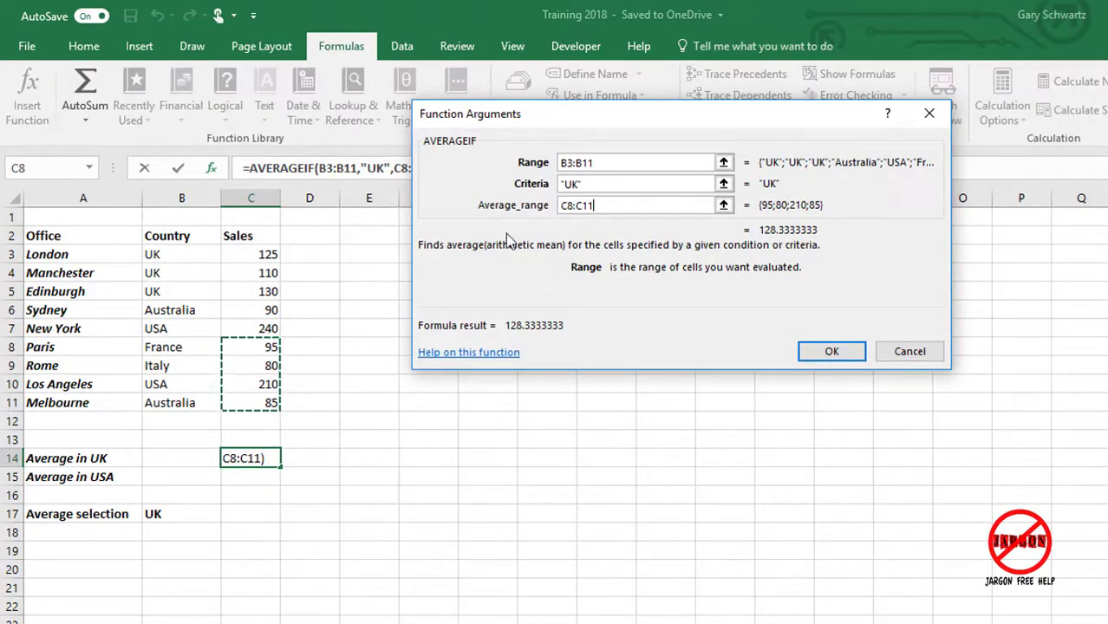
{"action": "left_click", "coordinate": [574, 182]}
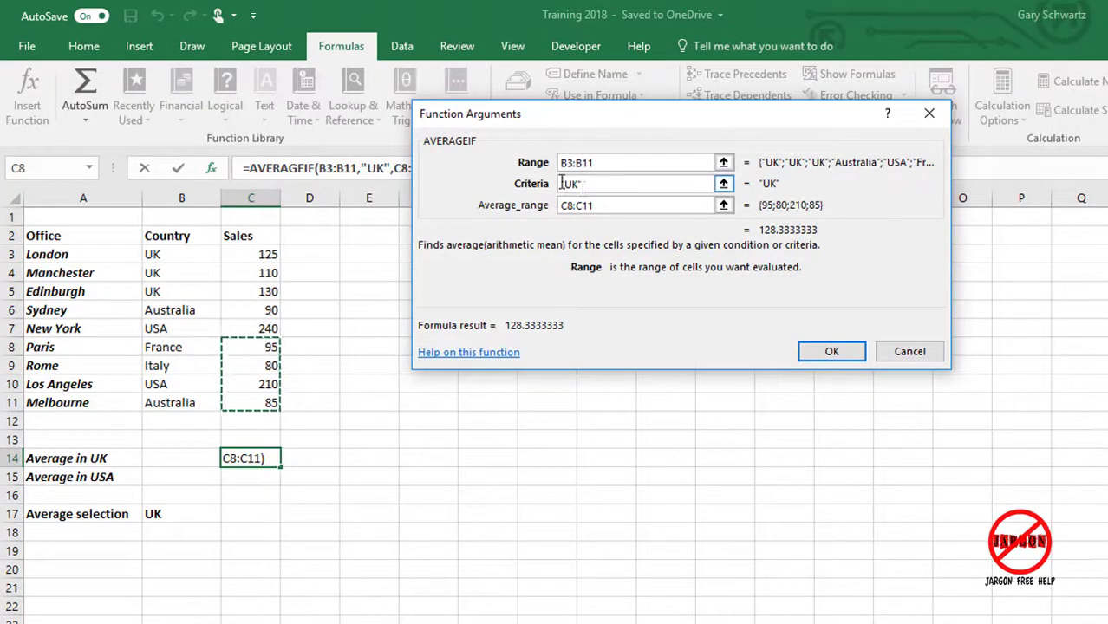
{"action": "left_click", "coordinate": [617, 205]}
{"action": "double_click", "coordinate": [617, 205]}
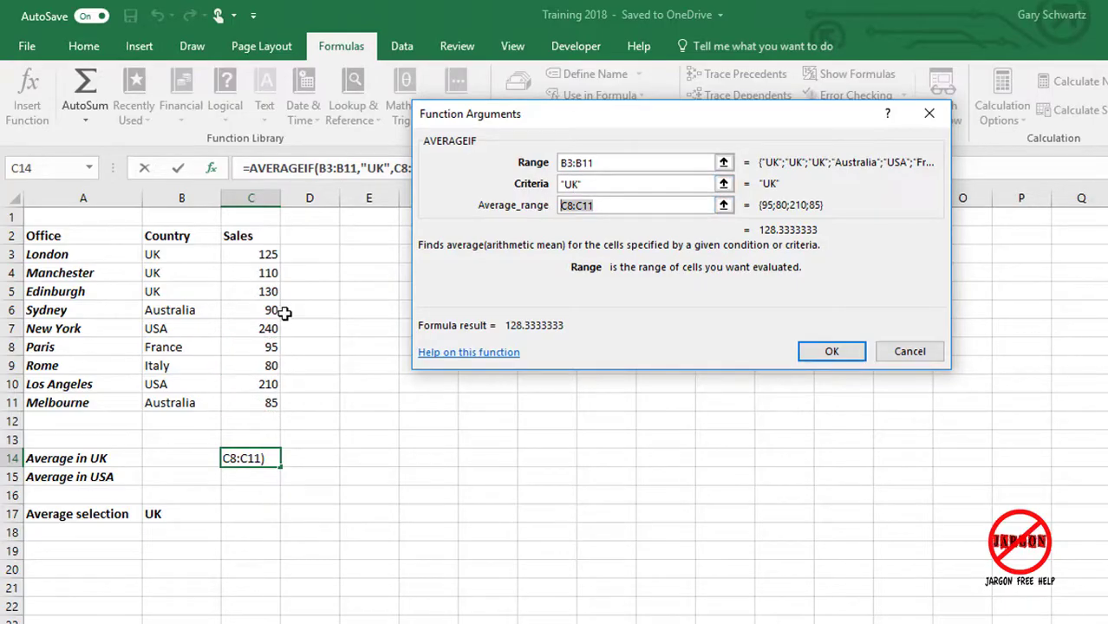
{"action": "left_click_drag", "start_coordinate": [245, 251], "coordinate": [272, 401]}
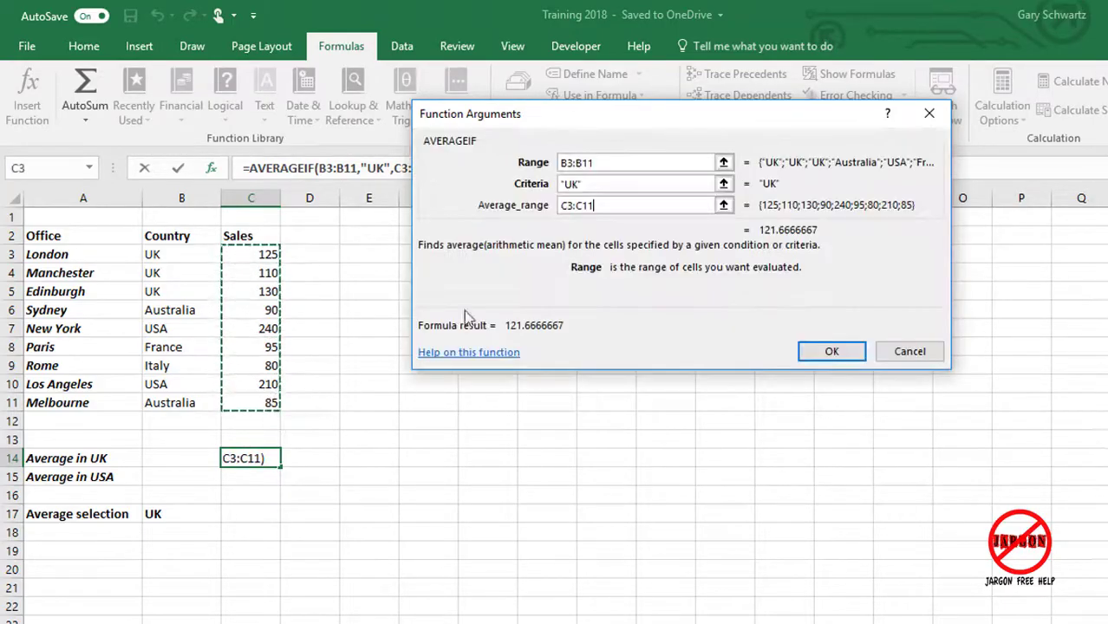
{"action": "left_click", "coordinate": [833, 351]}
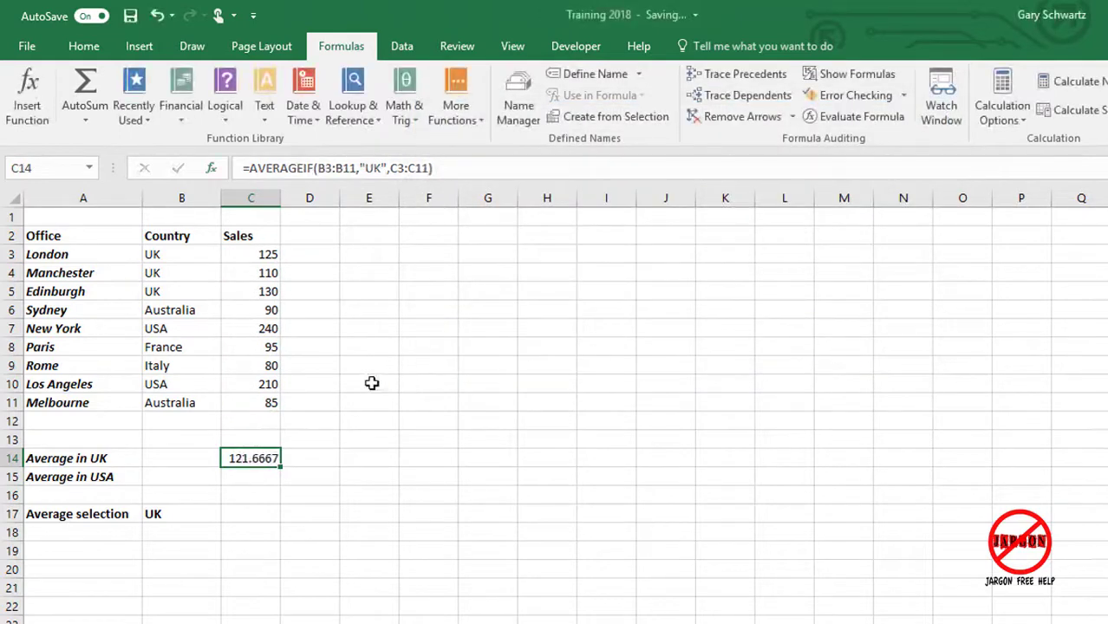
Enter =AVERAGEIF(B3:B11,"USA",C3:C11) in C15 from the Statistical functions, giving 225
{"action": "left_click", "coordinate": [257, 479]}
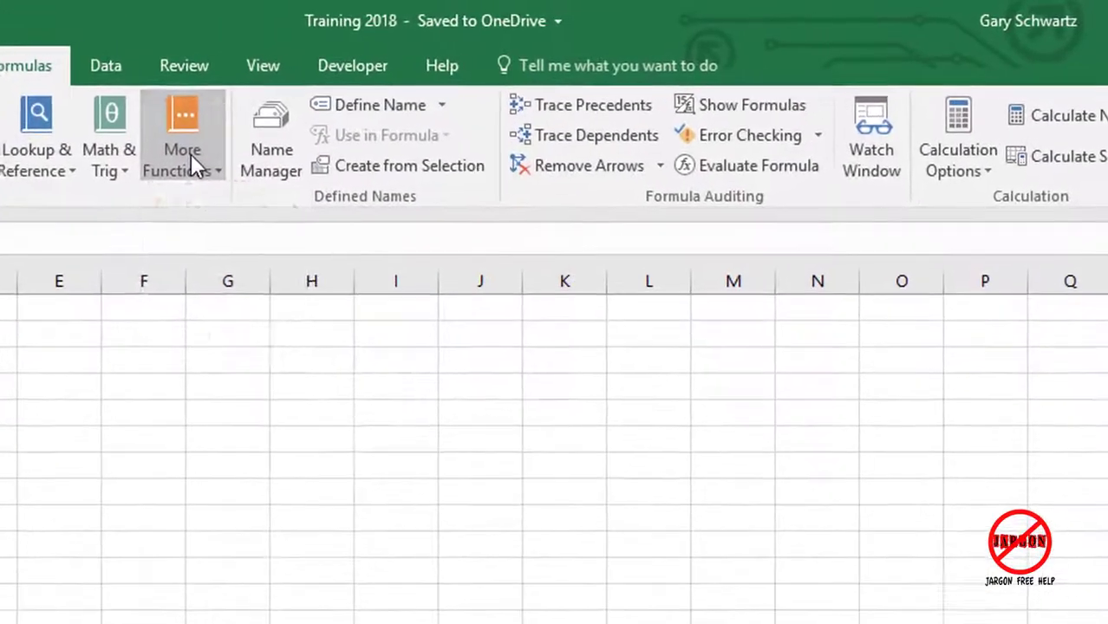
{"action": "left_click", "coordinate": [190, 153]}
{"action": "mouse_move", "coordinate": [194, 199]}
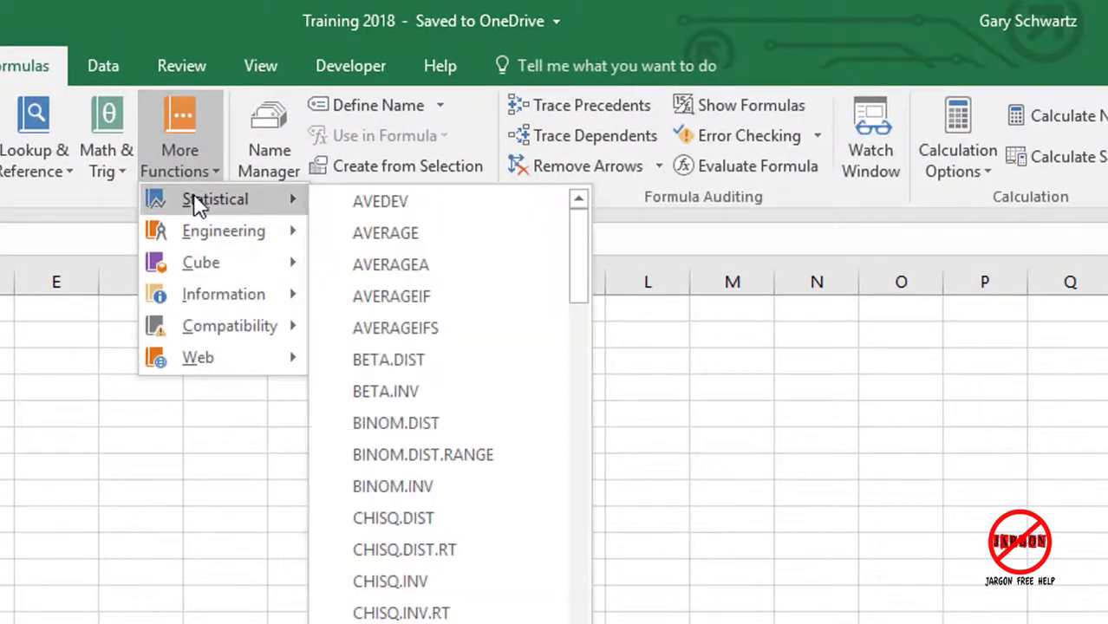
{"action": "left_click", "coordinate": [406, 298]}
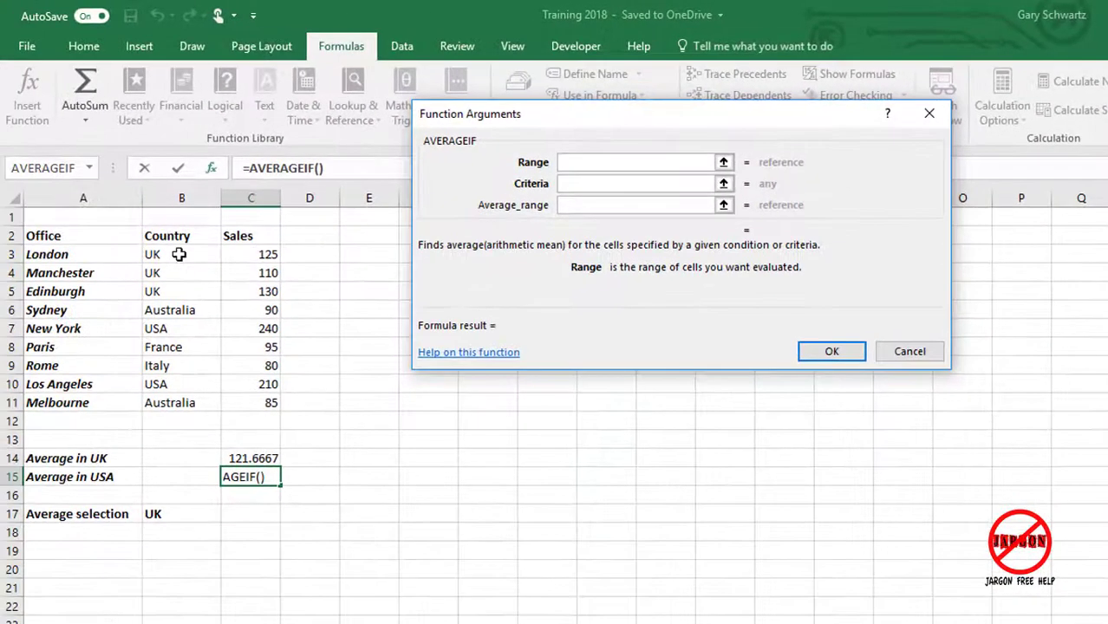
{"action": "left_click_drag", "start_coordinate": [177, 255], "coordinate": [180, 402]}
{"action": "left_click", "coordinate": [611, 184]}
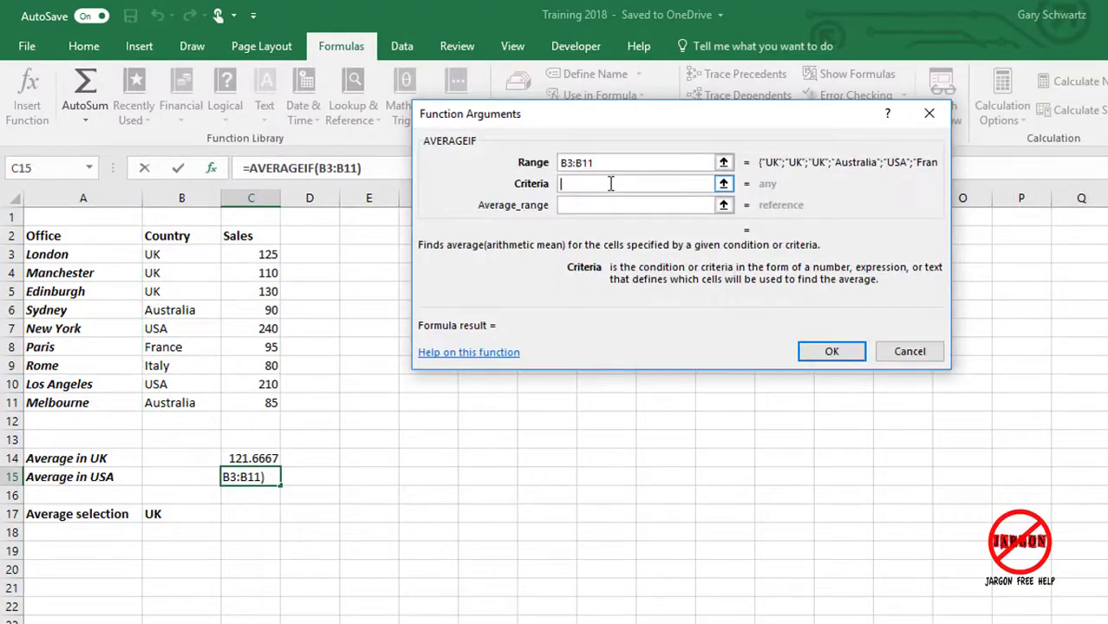
{"action": "type", "text": "USA"}
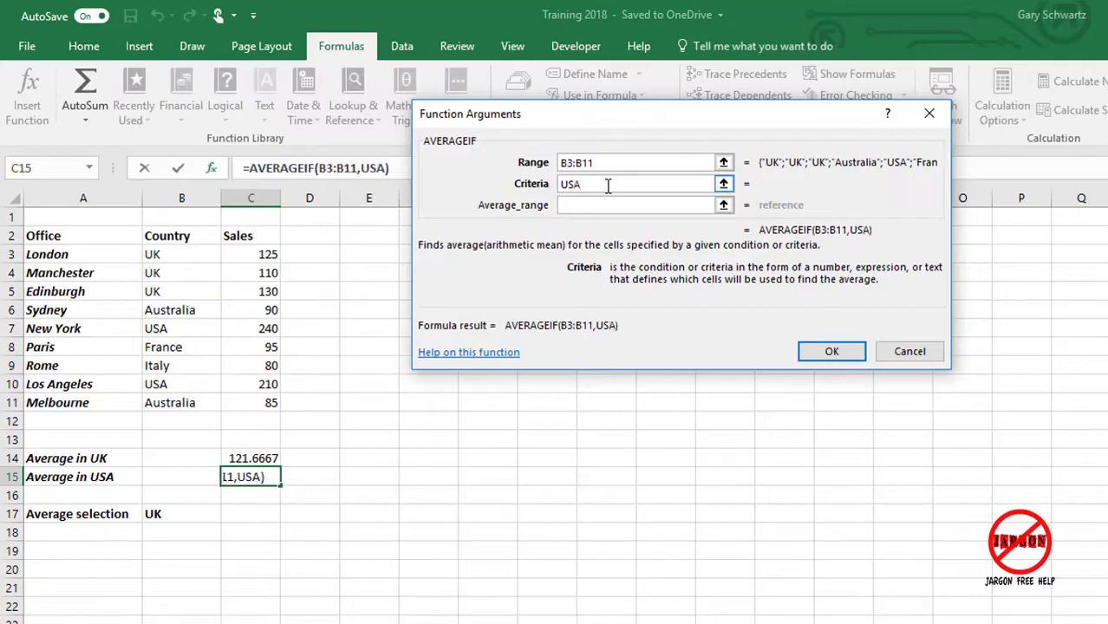
{"action": "left_click", "coordinate": [600, 207]}
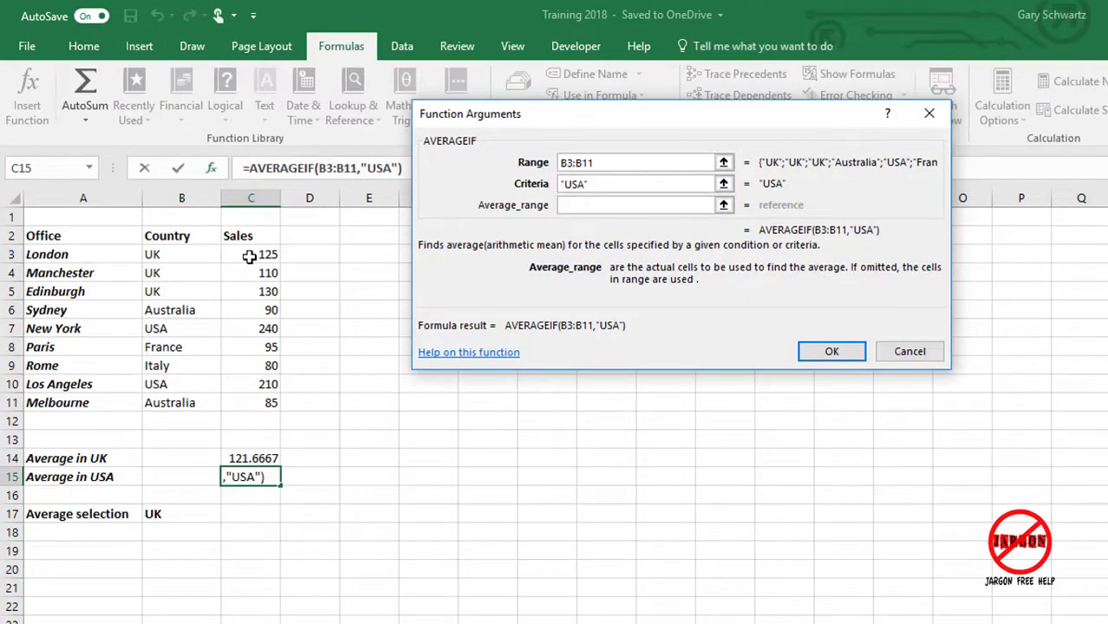
{"action": "left_click_drag", "start_coordinate": [249, 257], "coordinate": [260, 411]}
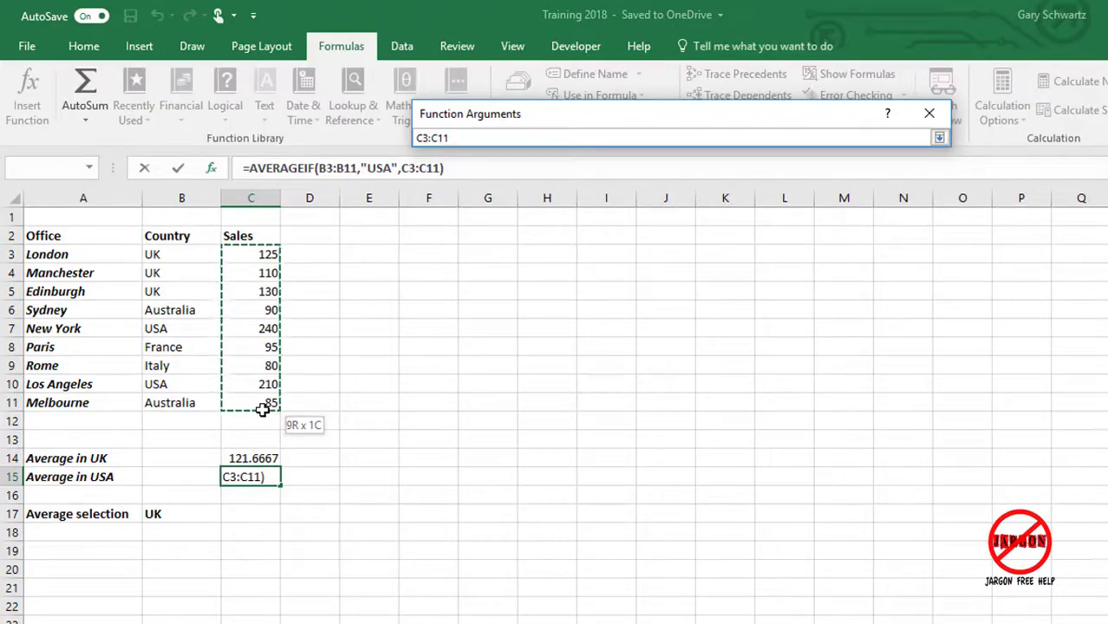
{"action": "left_click_drag", "start_coordinate": [261, 409], "coordinate": [262, 410]}
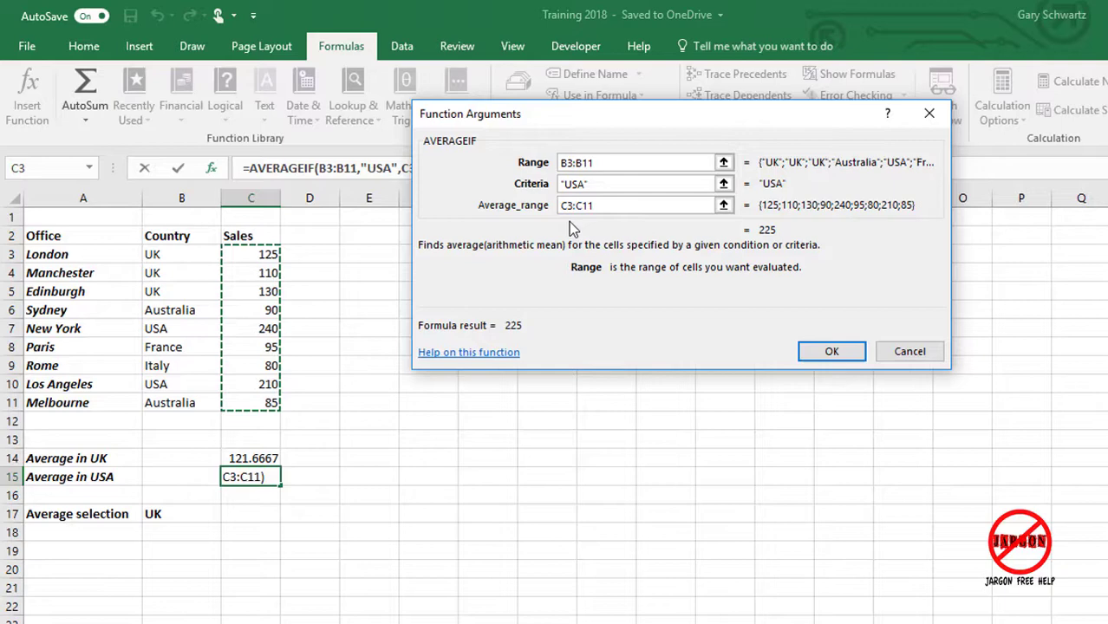
{"action": "left_click", "coordinate": [836, 352]}
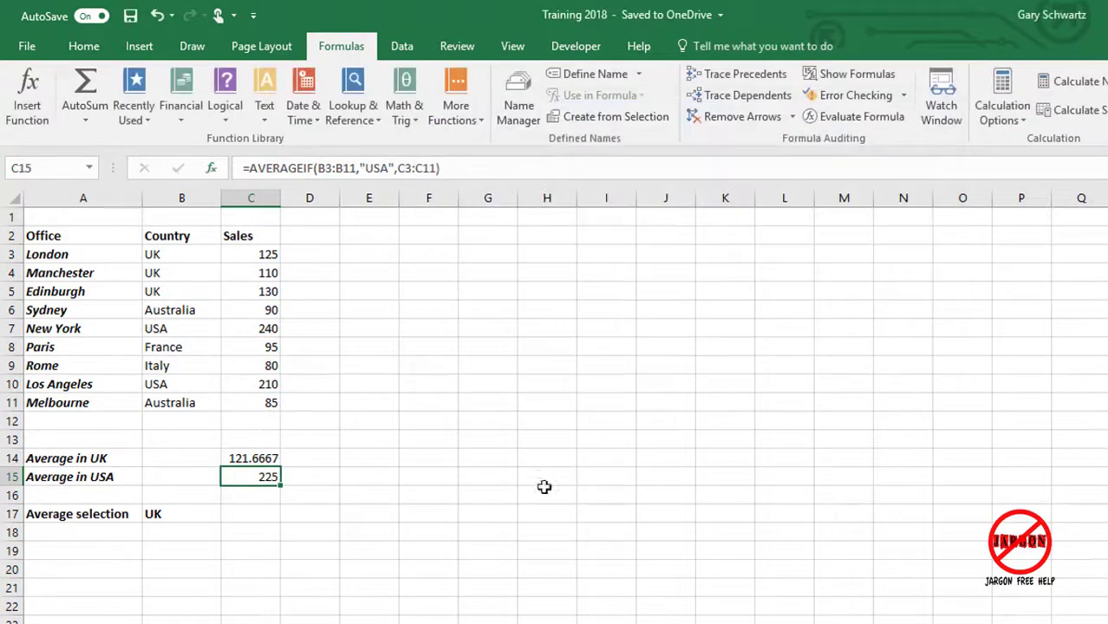
Type the label 'Average over 100' into A19, then select C19
{"action": "left_click", "coordinate": [76, 551]}
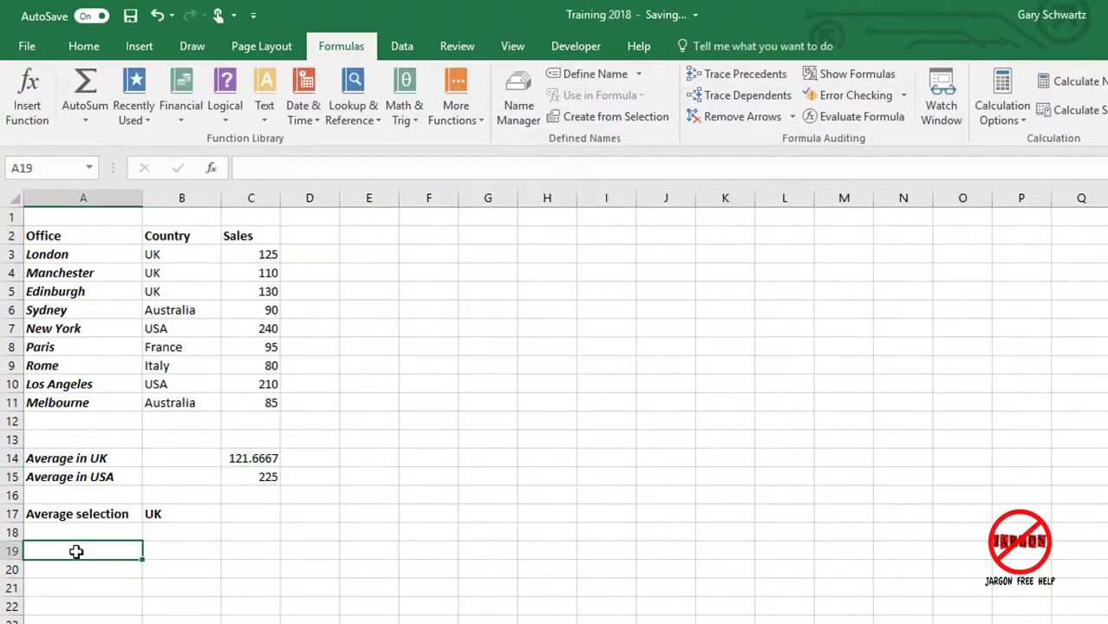
{"action": "type", "text": "Average over 100"}
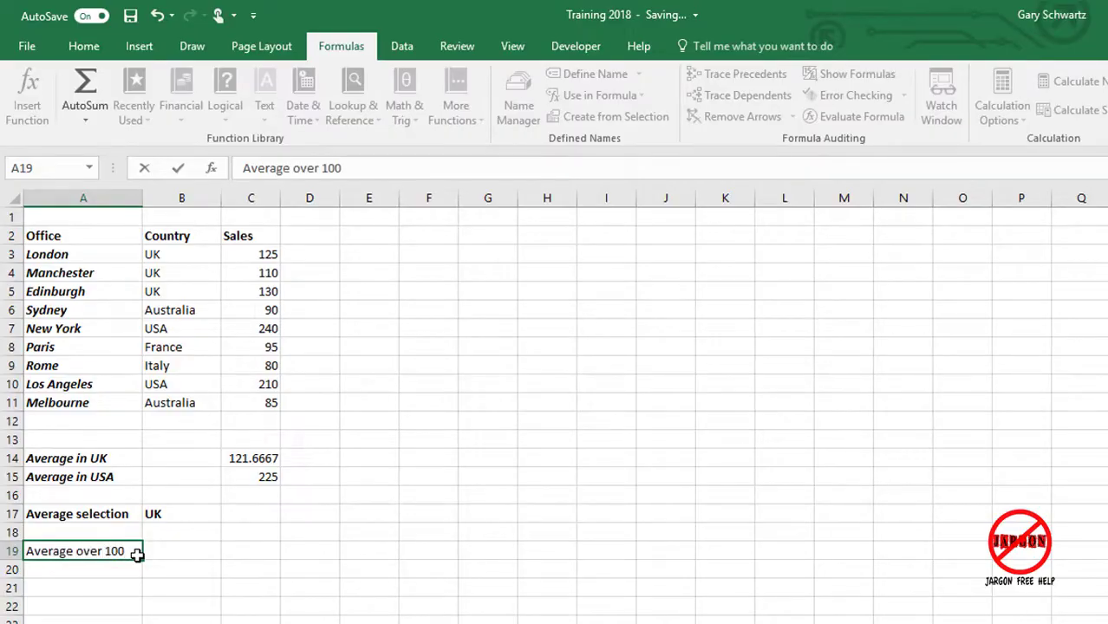
{"action": "key", "text": "Return"}
{"action": "left_click", "coordinate": [137, 554]}
{"action": "key", "text": "Right"}
{"action": "key", "text": "Right"}
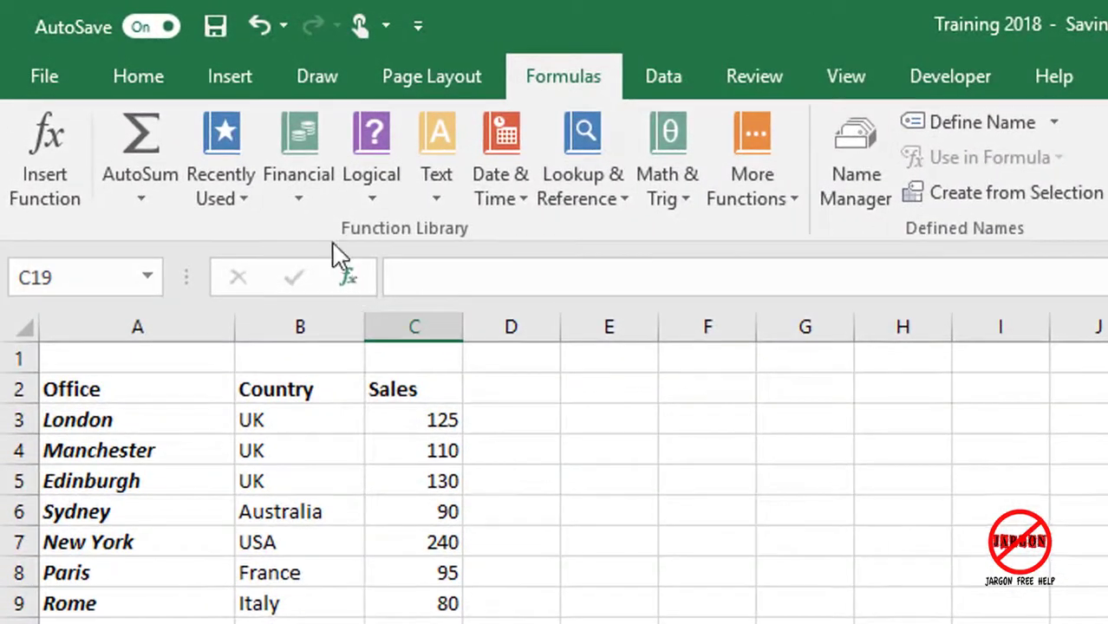
Insert AVERAGEIF in C19 over sales C3:C11 with criterion >100, giving 163
{"action": "left_click", "coordinate": [233, 176]}
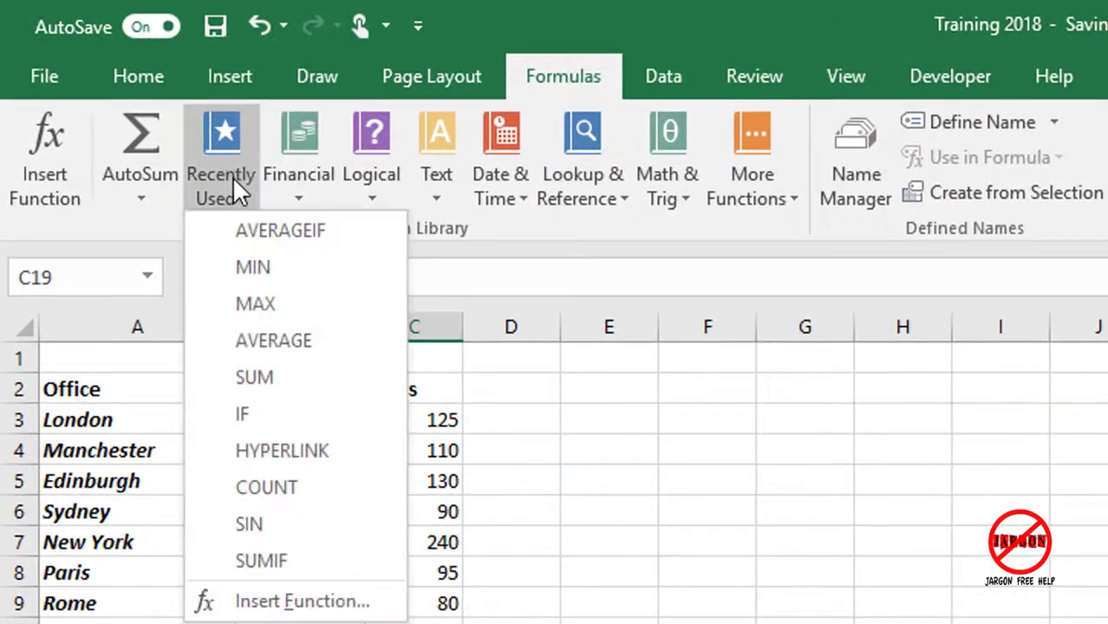
{"action": "left_click", "coordinate": [260, 229]}
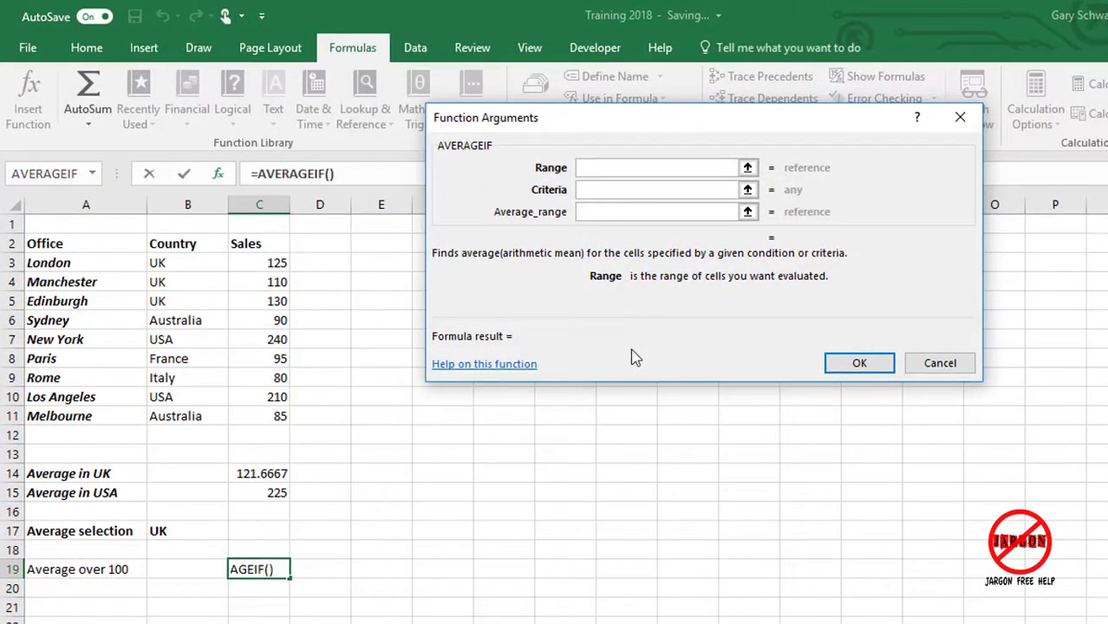
{"action": "left_click", "coordinate": [262, 265]}
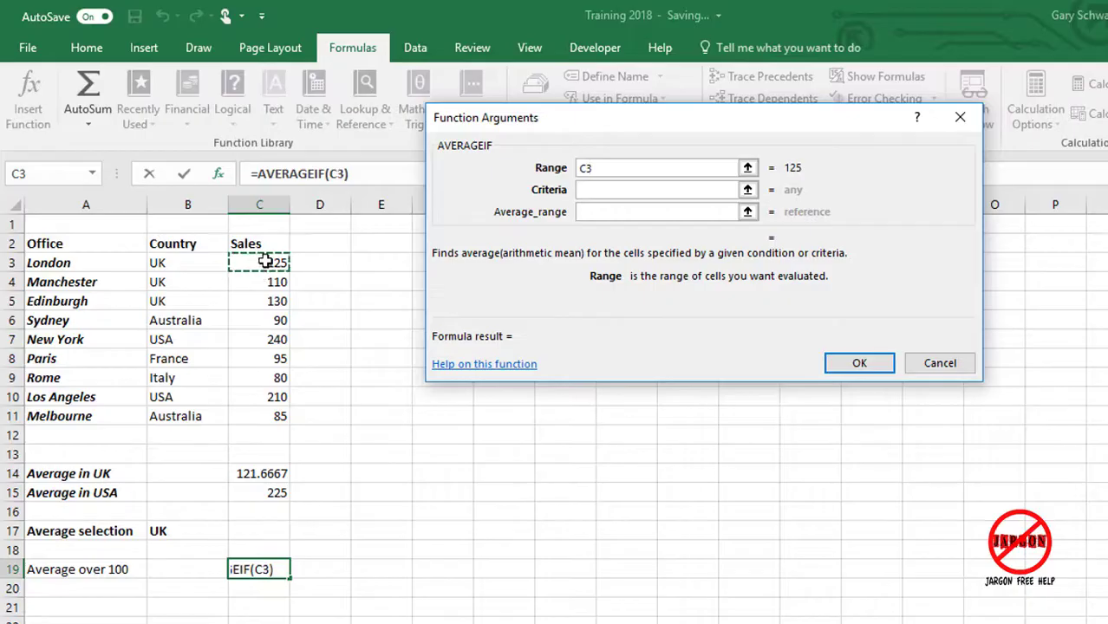
{"action": "left_click_drag", "start_coordinate": [266, 262], "coordinate": [252, 409]}
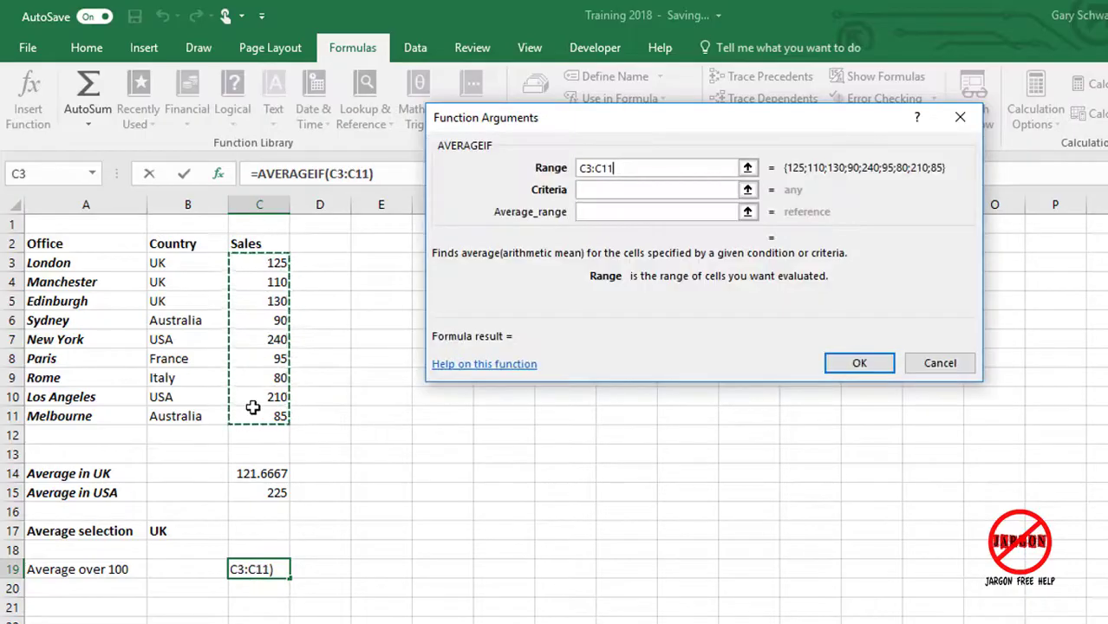
{"action": "left_click", "coordinate": [598, 191]}
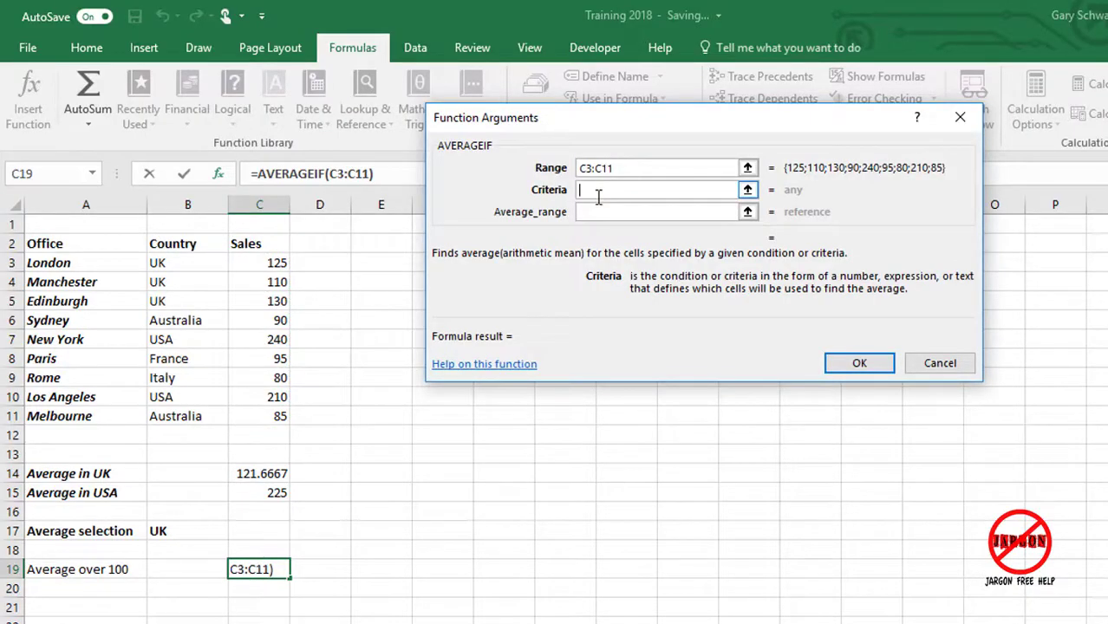
{"action": "type", "text": ">100"}
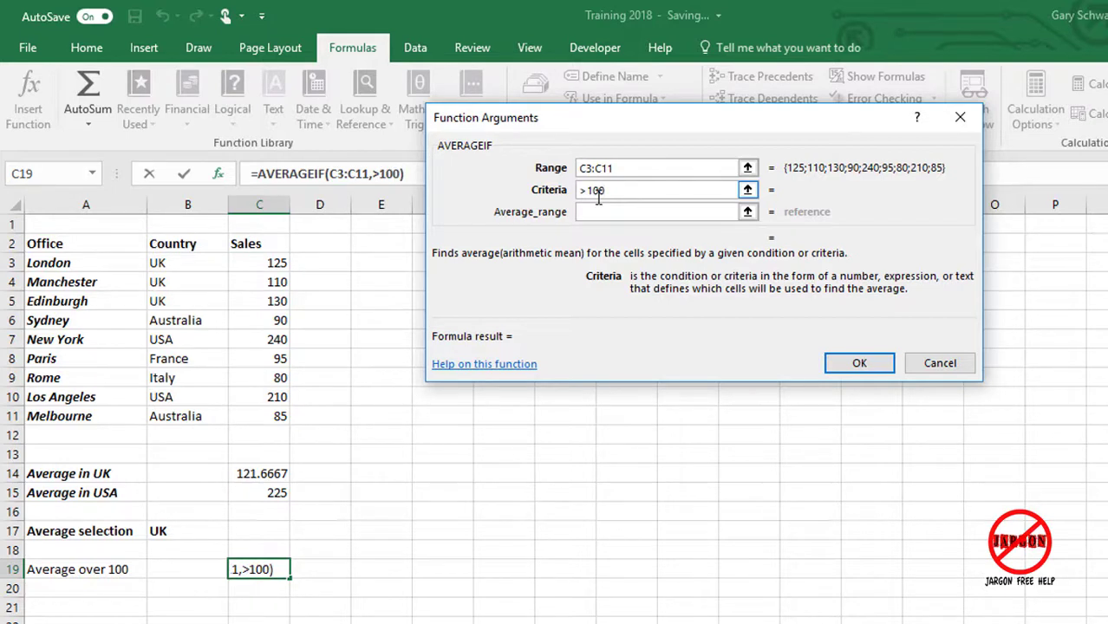
{"action": "left_click", "coordinate": [583, 191]}
{"action": "key", "text": "BackSpace"}
{"action": "type", "text": "="}
{"action": "key", "text": "BackSpace"}
{"action": "left_click", "coordinate": [859, 365]}
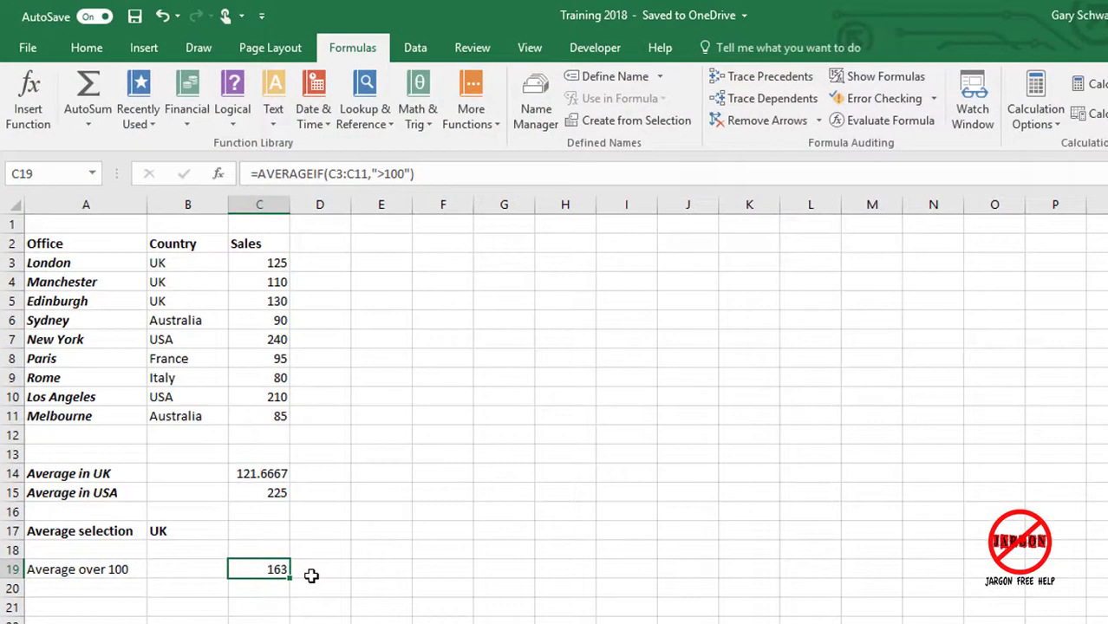
{"action": "left_click", "coordinate": [258, 531]}
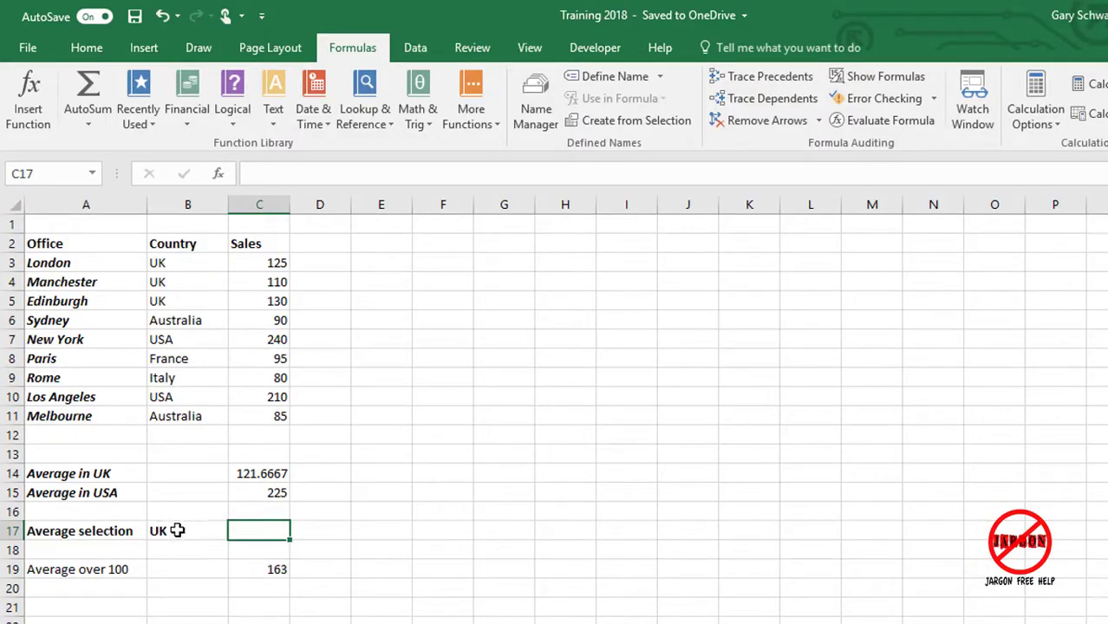
Enter =AVERAGEIF(B3:B11,B17,C3:C11) in C17 so it averages the country in B17
{"action": "left_click", "coordinate": [150, 127]}
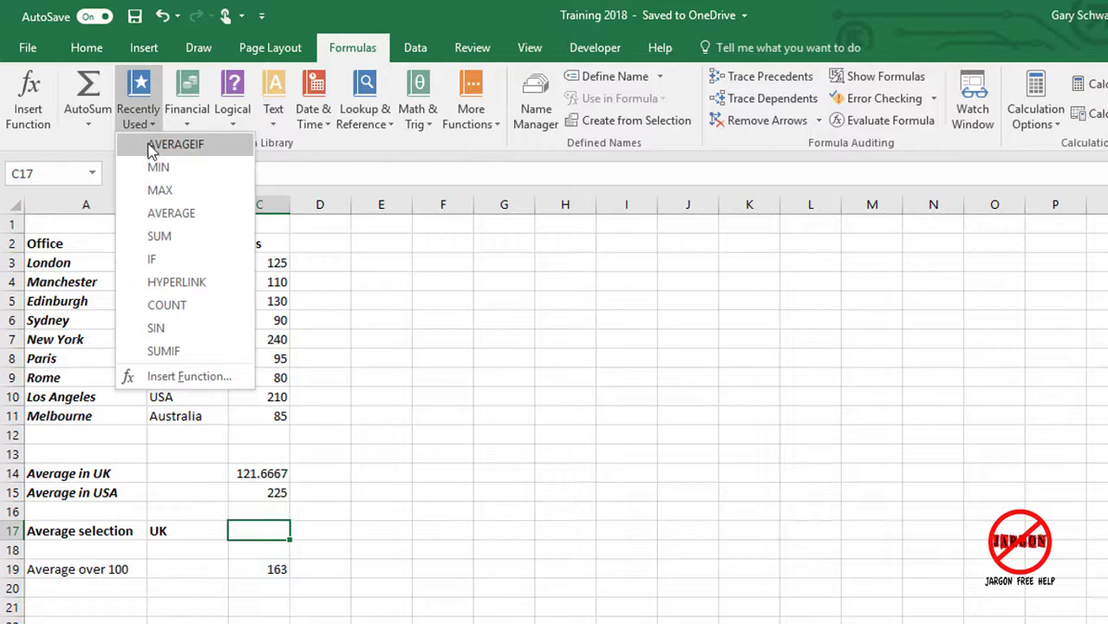
{"action": "left_click", "coordinate": [158, 144]}
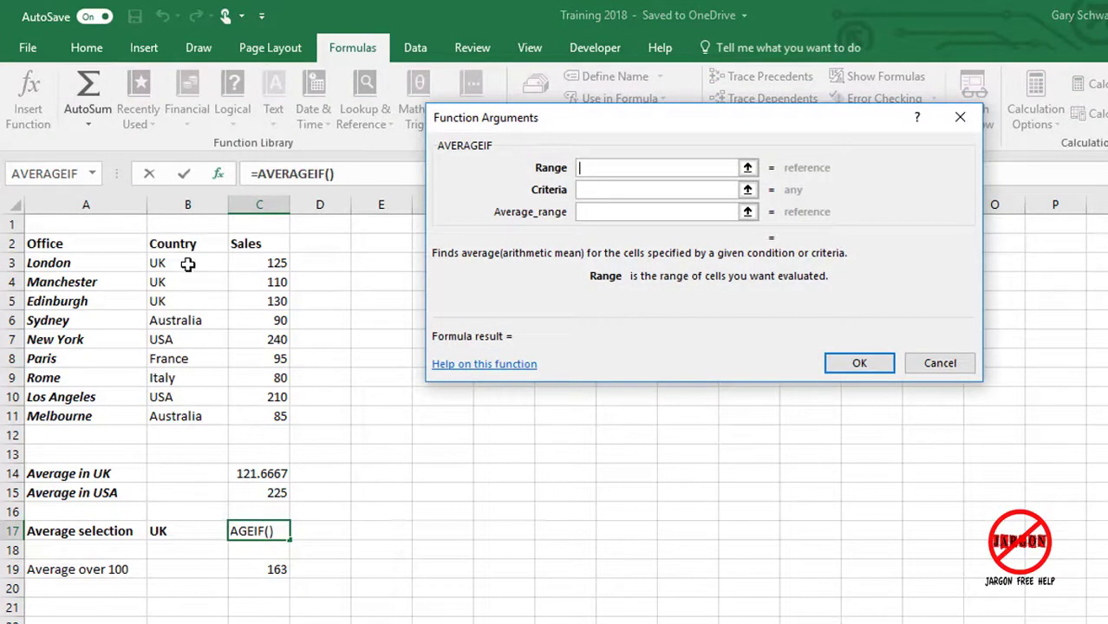
{"action": "left_click_drag", "start_coordinate": [201, 260], "coordinate": [193, 421]}
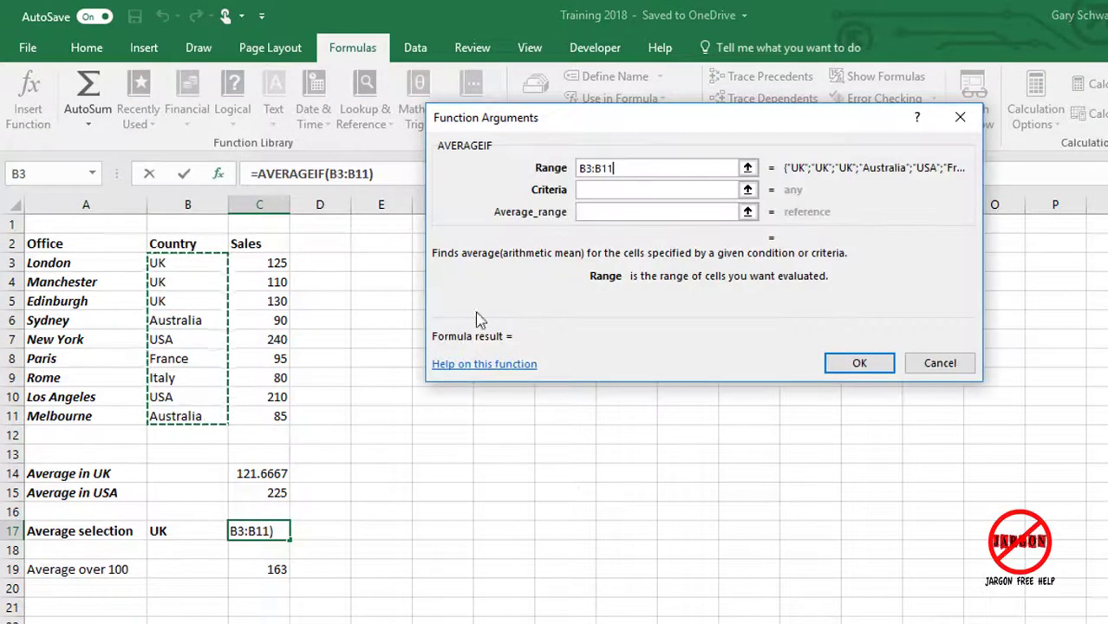
{"action": "left_click", "coordinate": [626, 190]}
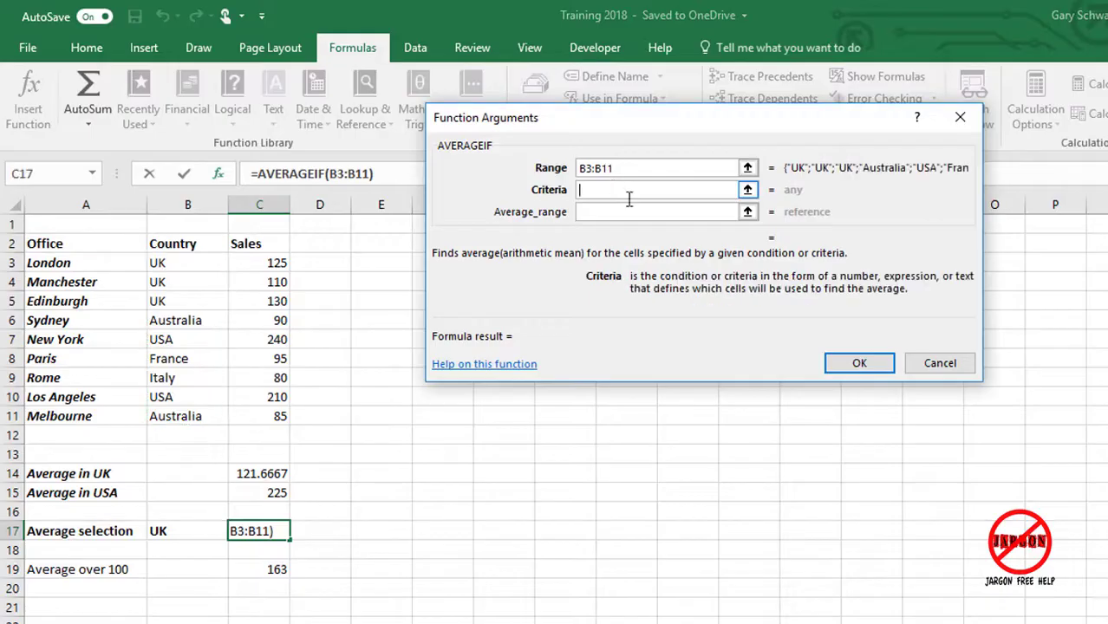
{"action": "left_click", "coordinate": [180, 532]}
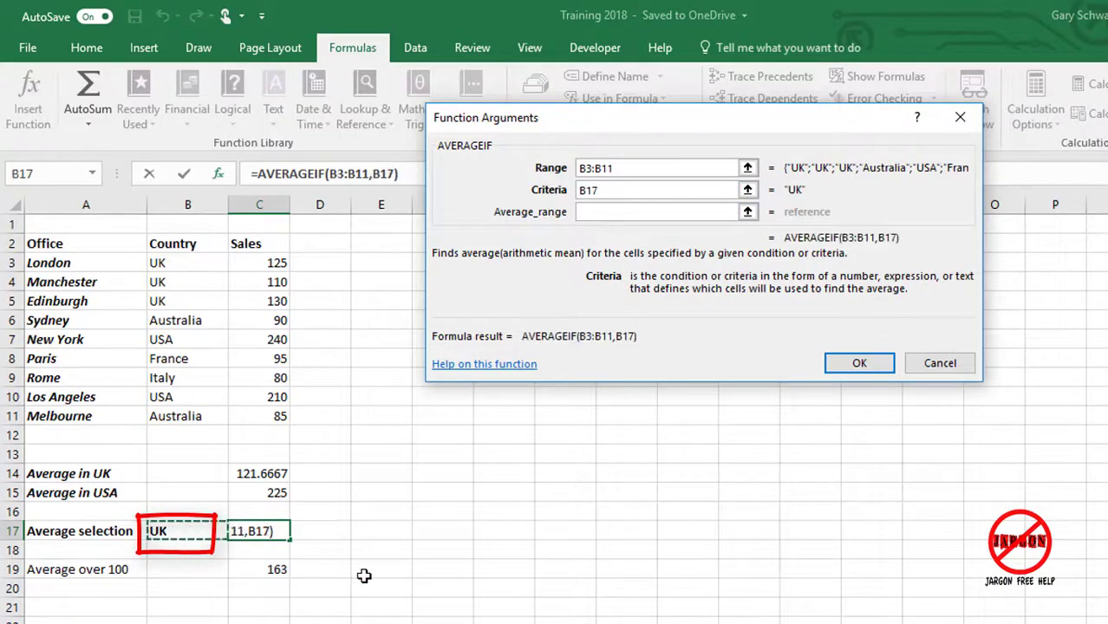
{"action": "left_click", "coordinate": [625, 213]}
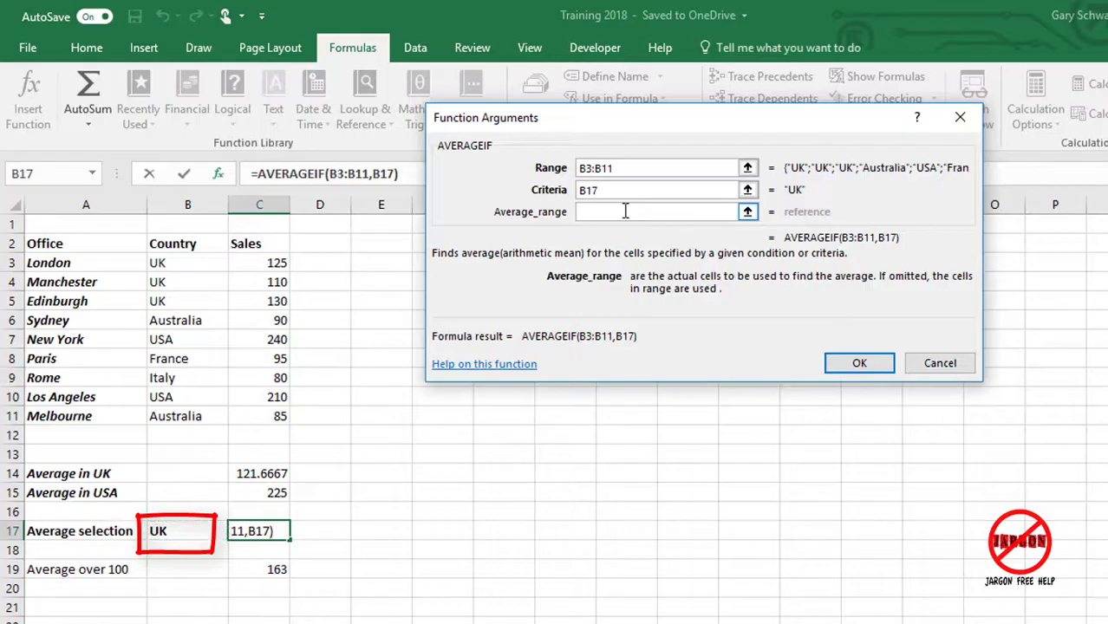
{"action": "left_click_drag", "start_coordinate": [260, 267], "coordinate": [279, 416]}
{"action": "left_click", "coordinate": [859, 363]}
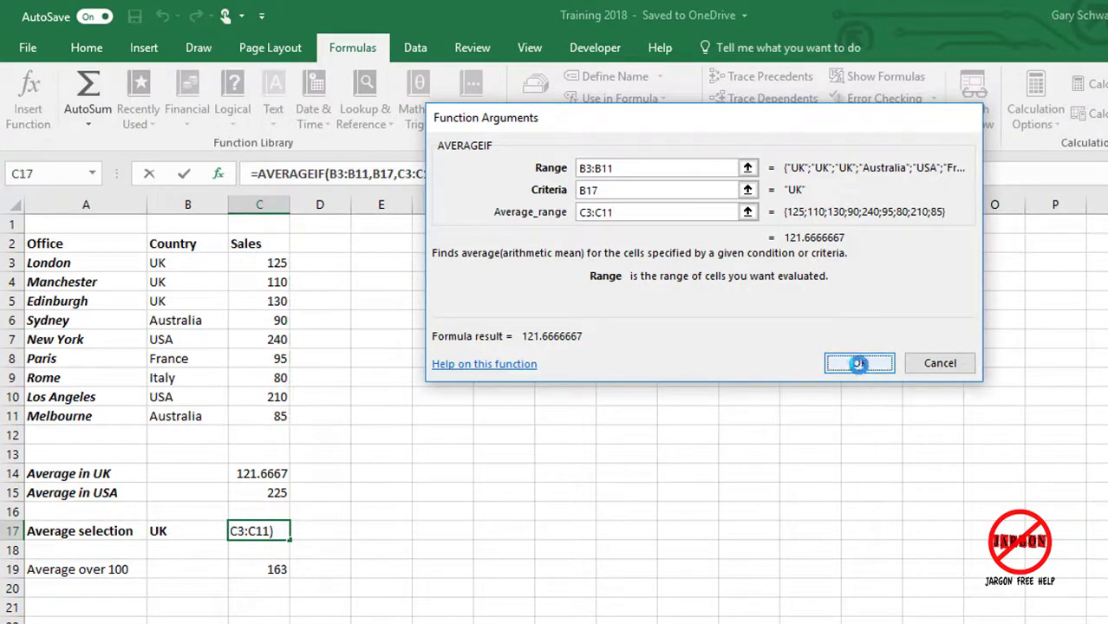
{"action": "left_click", "coordinate": [177, 515]}
Test USA, usa, uk, france and australia in B17, ending with C17 at 87.5
{"action": "left_click", "coordinate": [206, 530]}
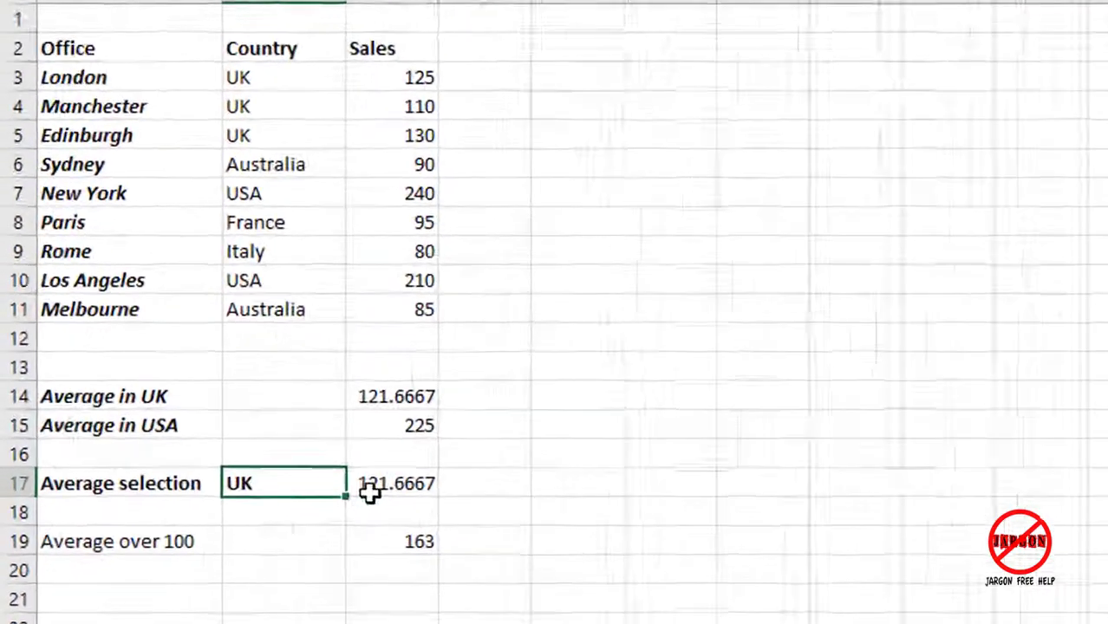
{"action": "type", "text": "USA"}
{"action": "key", "text": "Return"}
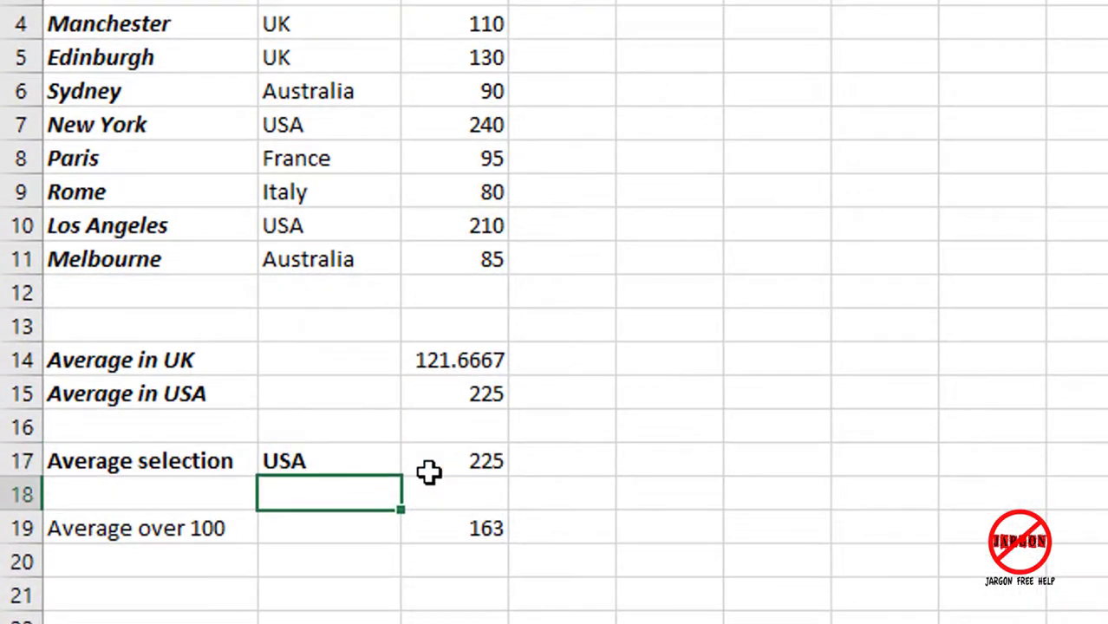
{"action": "key", "text": "Up"}
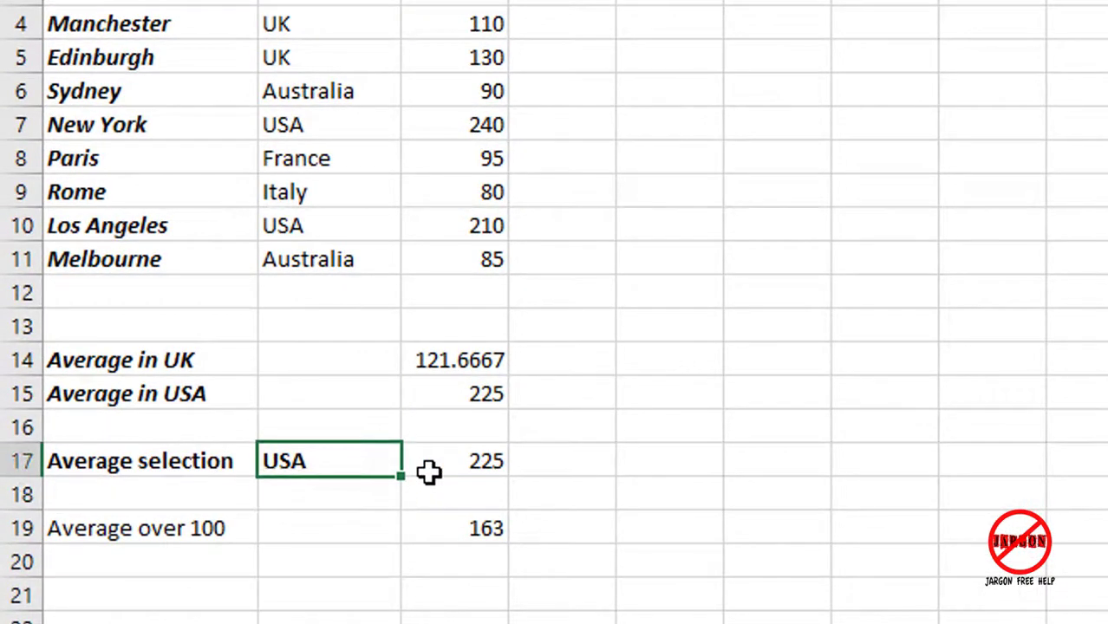
{"action": "type", "text": "usa"}
{"action": "key", "text": "Return"}
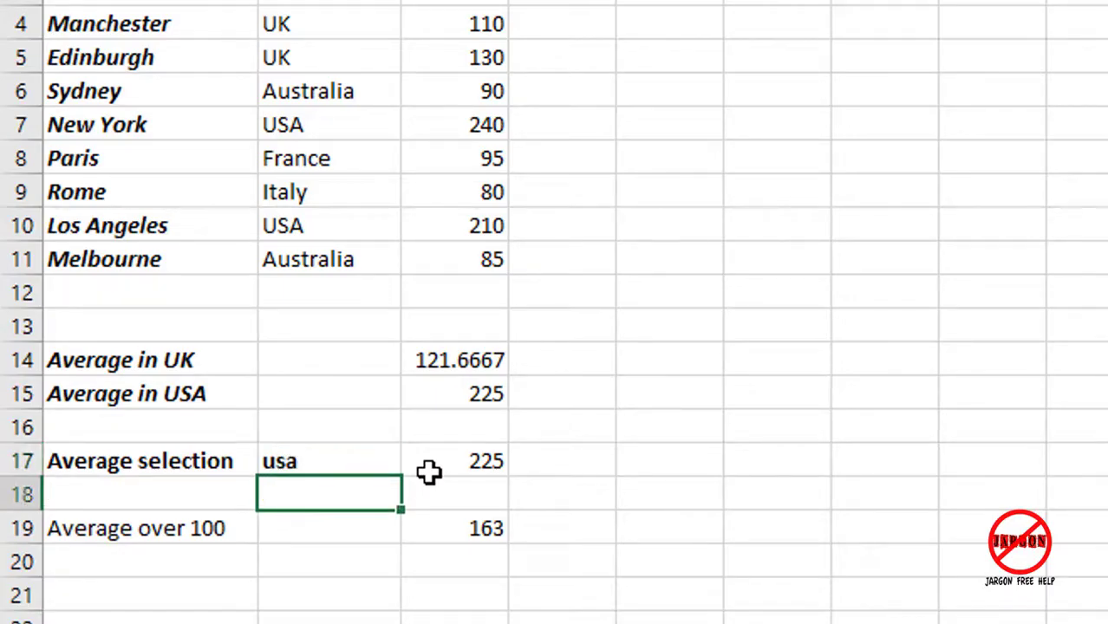
{"action": "key", "text": "Up"}
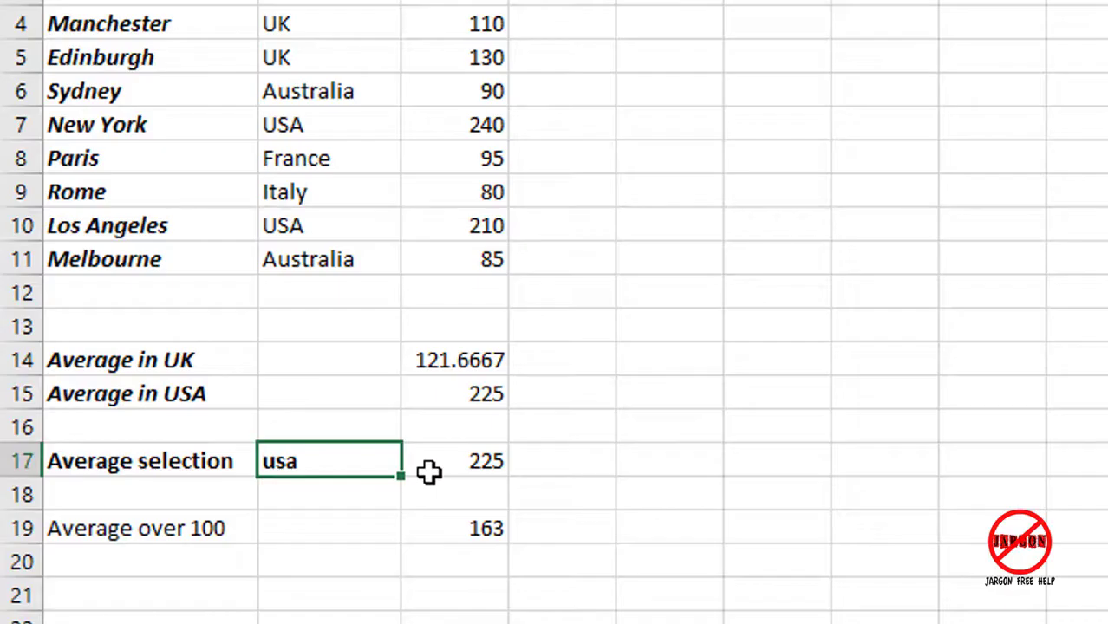
{"action": "type", "text": "uk"}
{"action": "key", "text": "Return"}
{"action": "key", "text": "Up"}
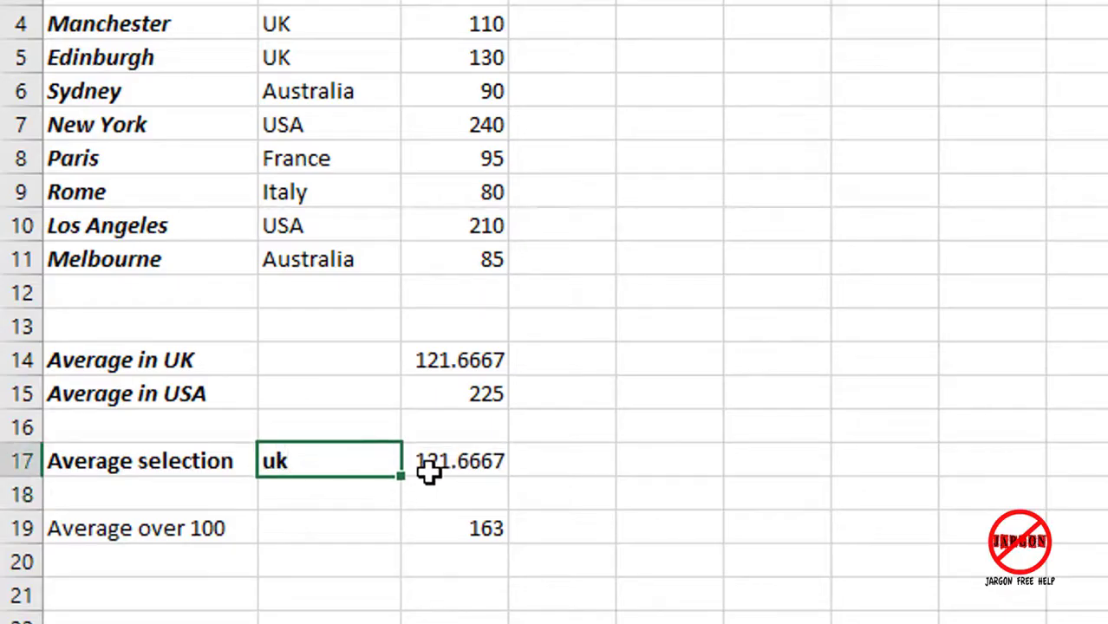
{"action": "type", "text": "france"}
{"action": "key", "text": "Return"}
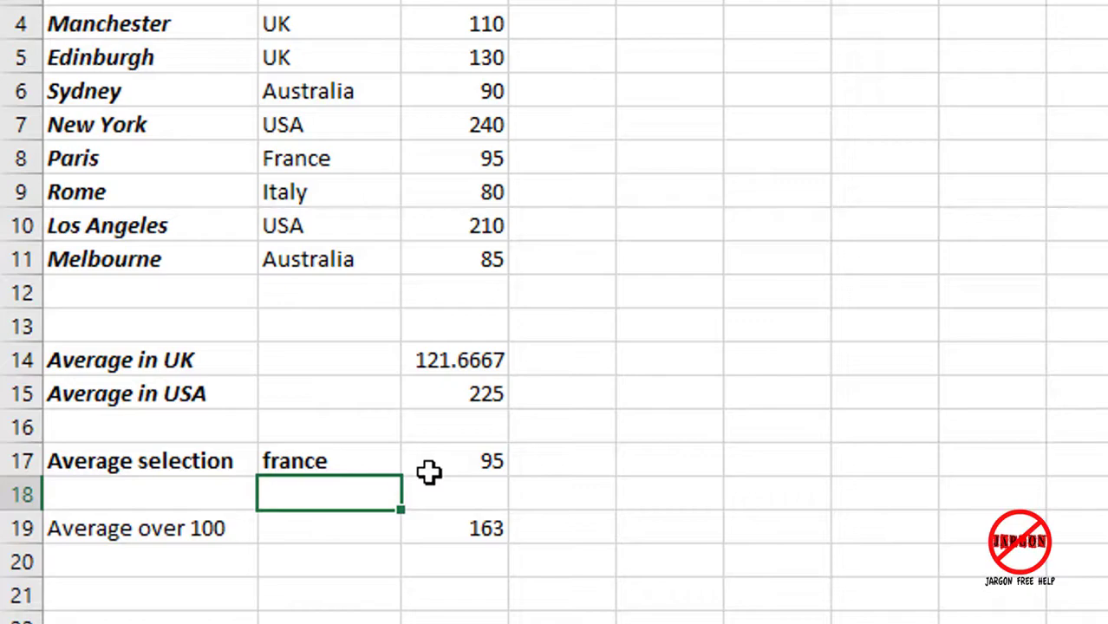
{"action": "key", "text": "Up"}
{"action": "type", "text": "austra"}
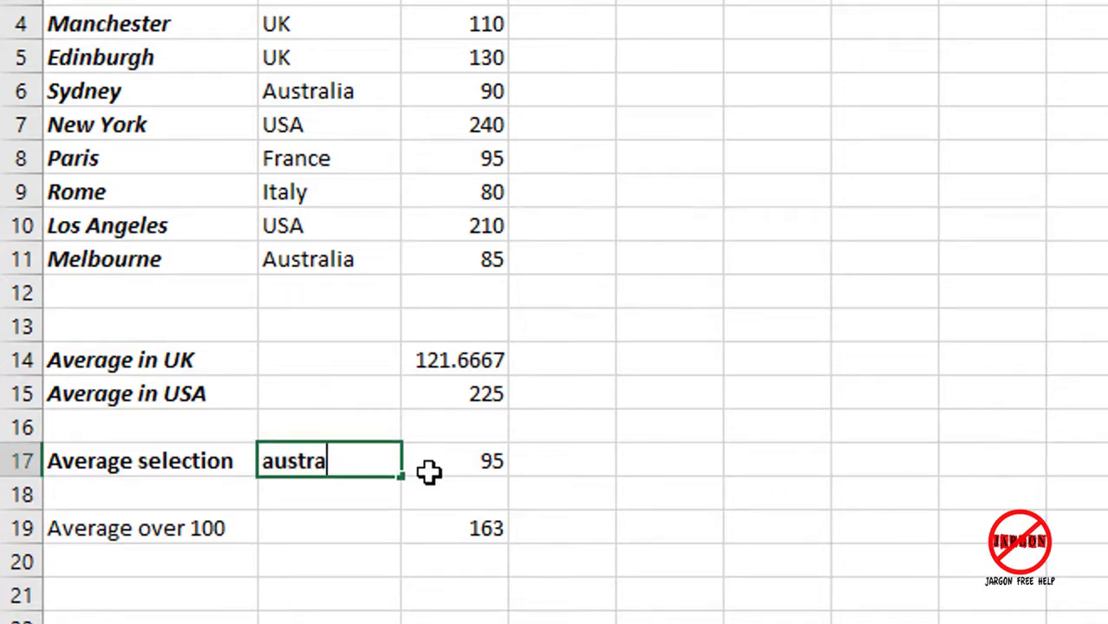
{"action": "type", "text": "lia"}
{"action": "key", "text": "Return"}
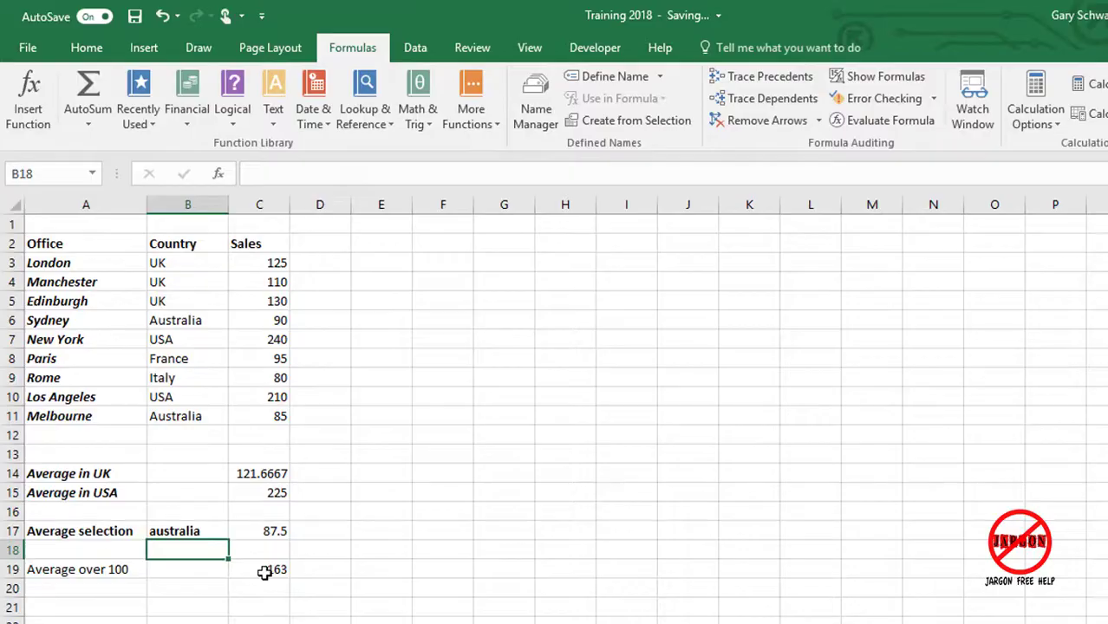
Change C19's formula to =AVERAGEIF(C3:C11,B19), replacing the fixed >100 criterion
{"action": "left_click", "coordinate": [264, 573]}
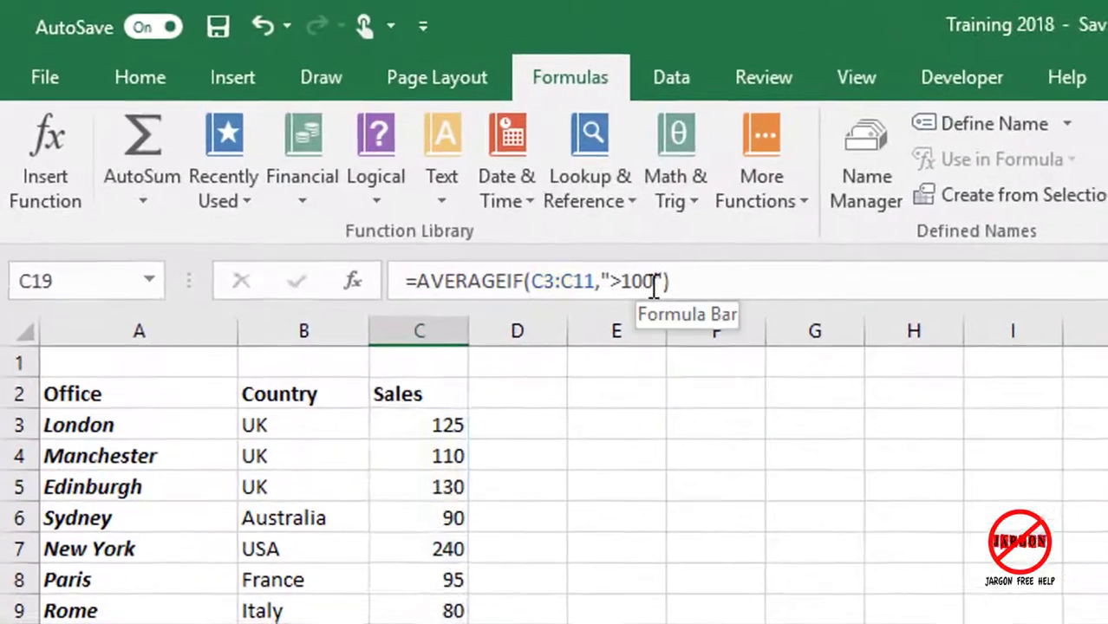
{"action": "left_click", "coordinate": [409, 174]}
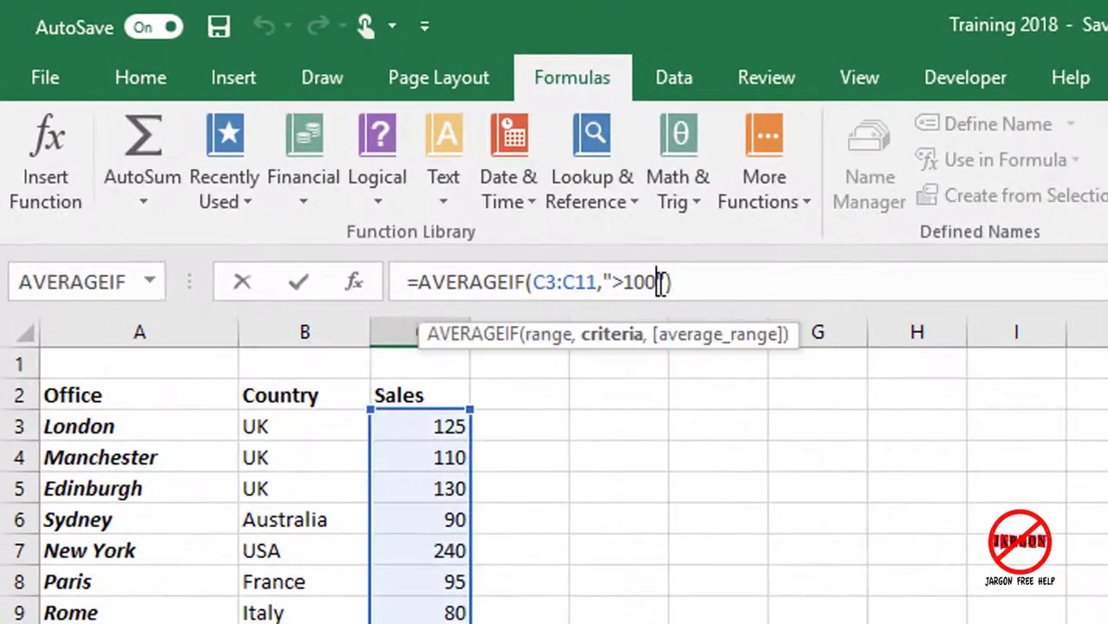
{"action": "key", "text": "BackSpace"}
{"action": "key", "text": "BackSpace"}
{"action": "key", "text": "BackSpace"}
{"action": "key", "text": "BackSpace"}
{"action": "key", "text": "BackSpace"}
{"action": "key", "text": "BackSpace"}
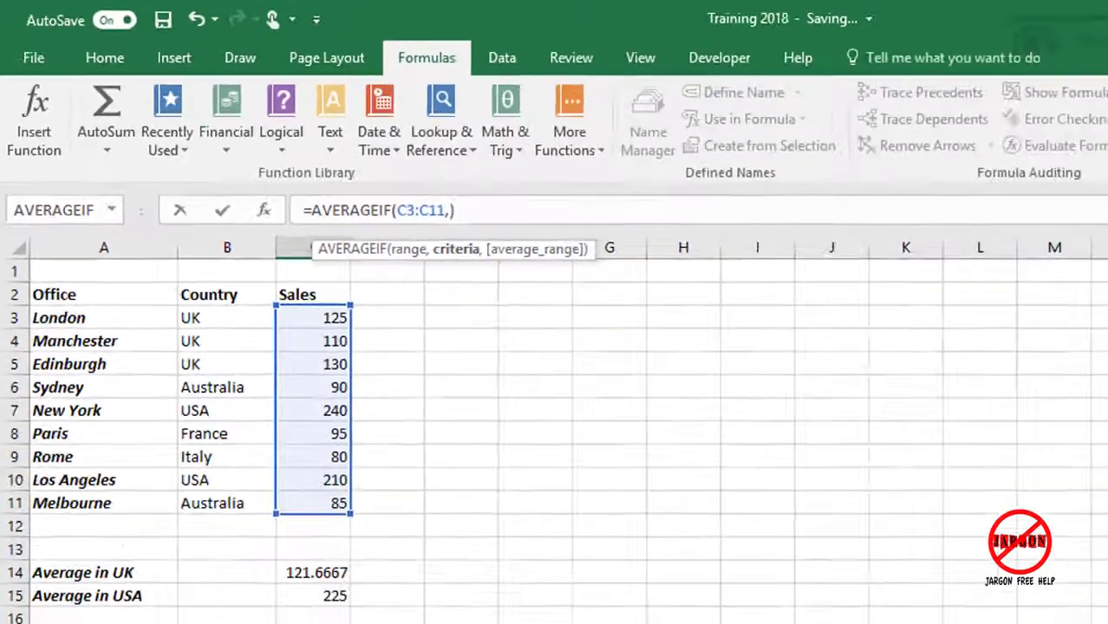
{"action": "left_click", "coordinate": [171, 507]}
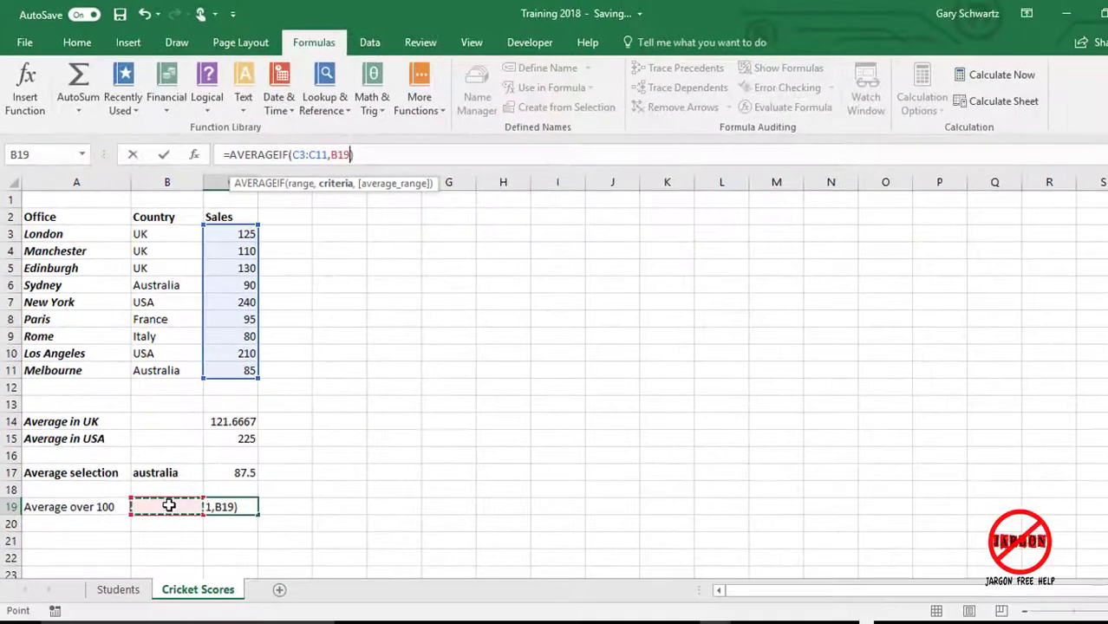
{"action": "key", "text": "Return"}
{"action": "left_click", "coordinate": [171, 507]}
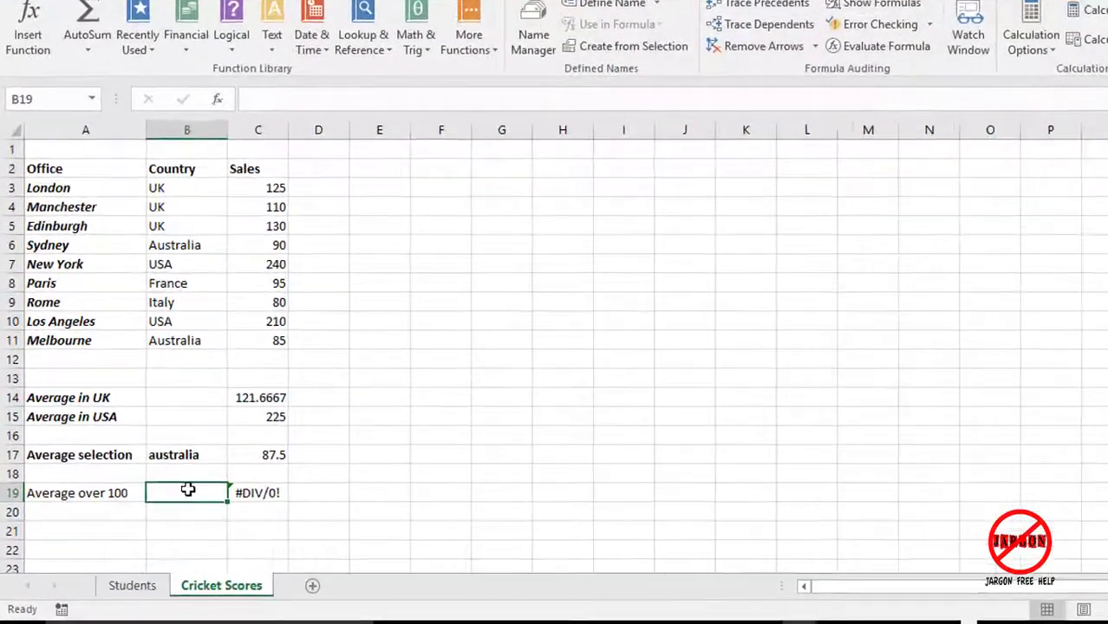
Enter >100 in B19 (163), then <100 so C19 averages 87.5, and check C19's formula
{"action": "type", "text": ">100"}
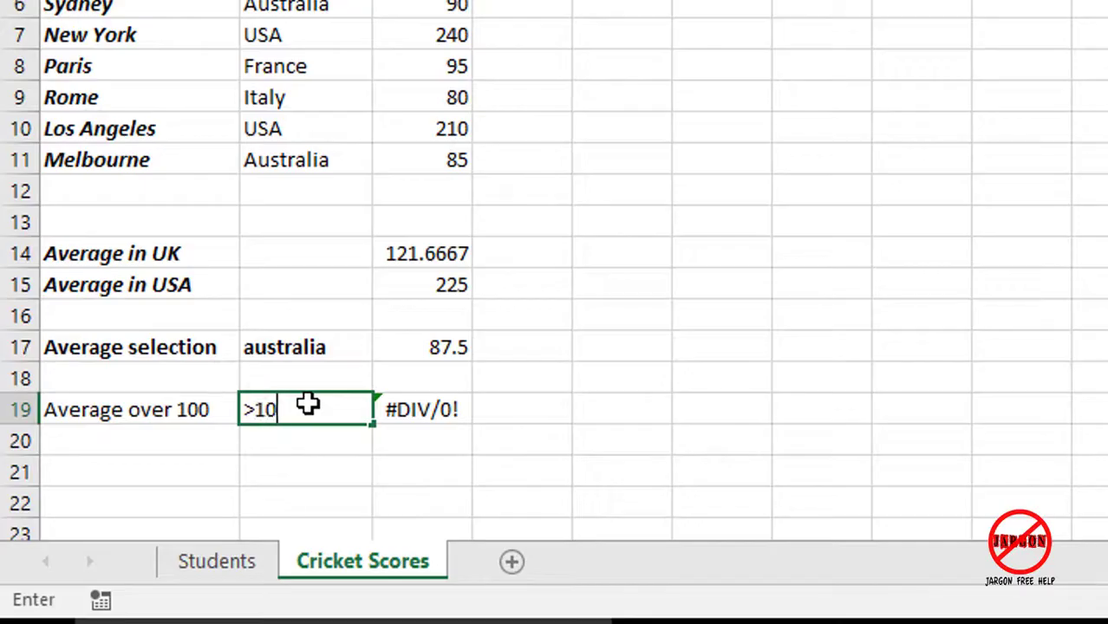
{"action": "key", "text": "Return"}
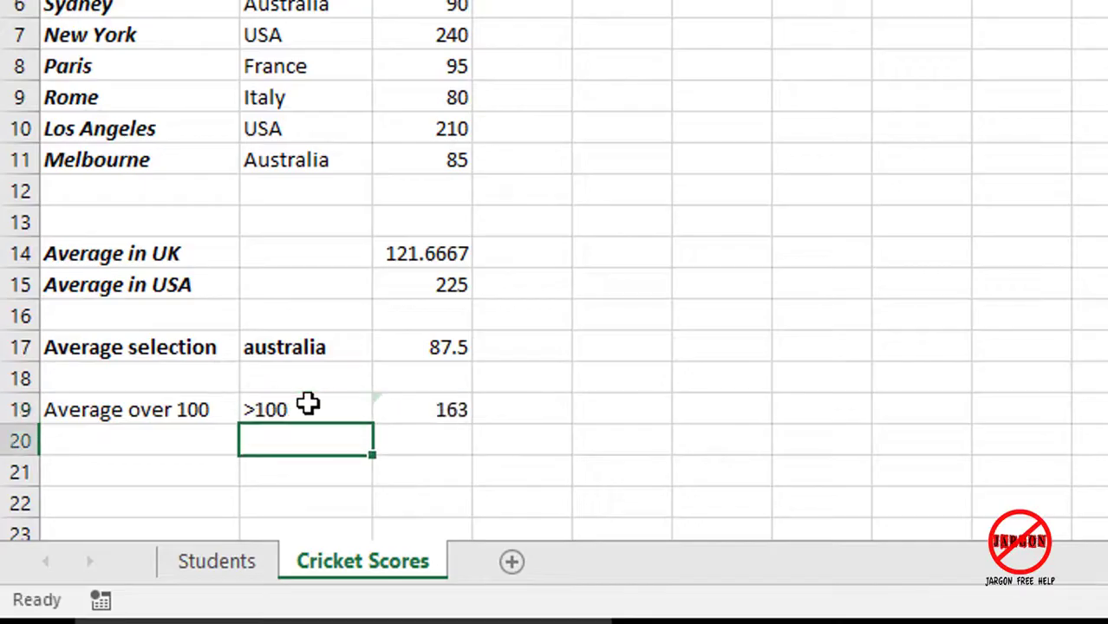
{"action": "left_click", "coordinate": [308, 403]}
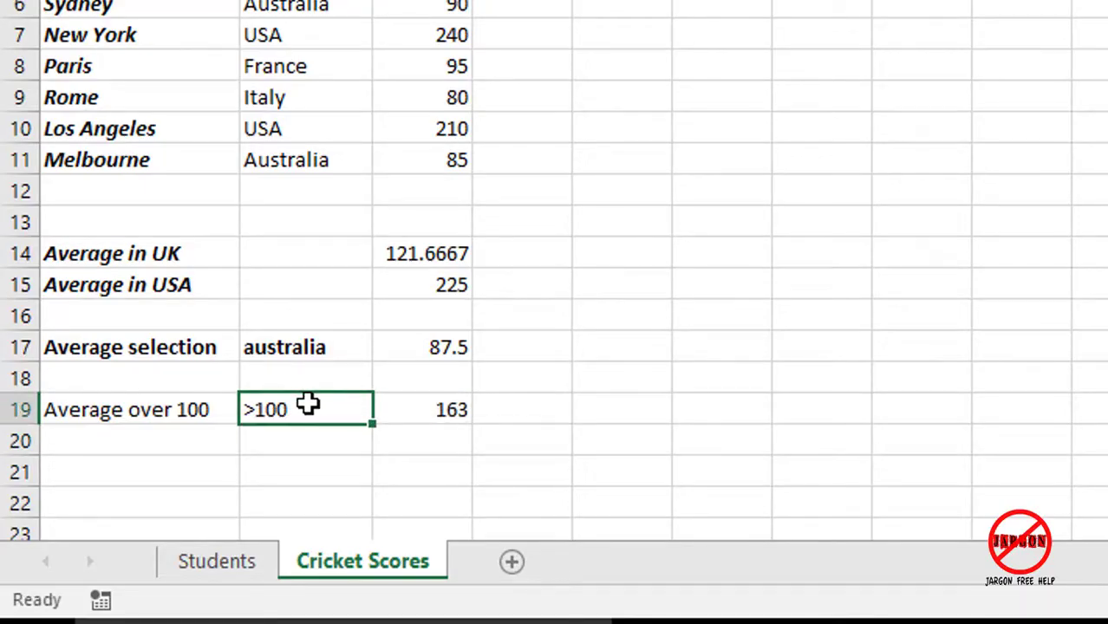
{"action": "type", "text": "<100"}
{"action": "key", "text": "Return"}
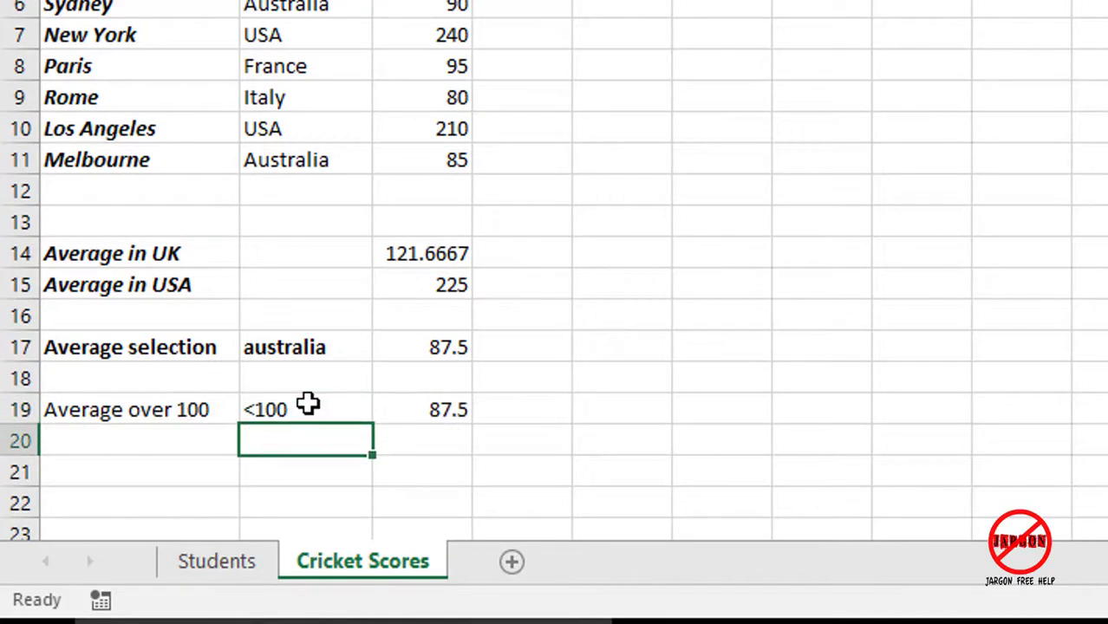
{"action": "left_click", "coordinate": [425, 408]}
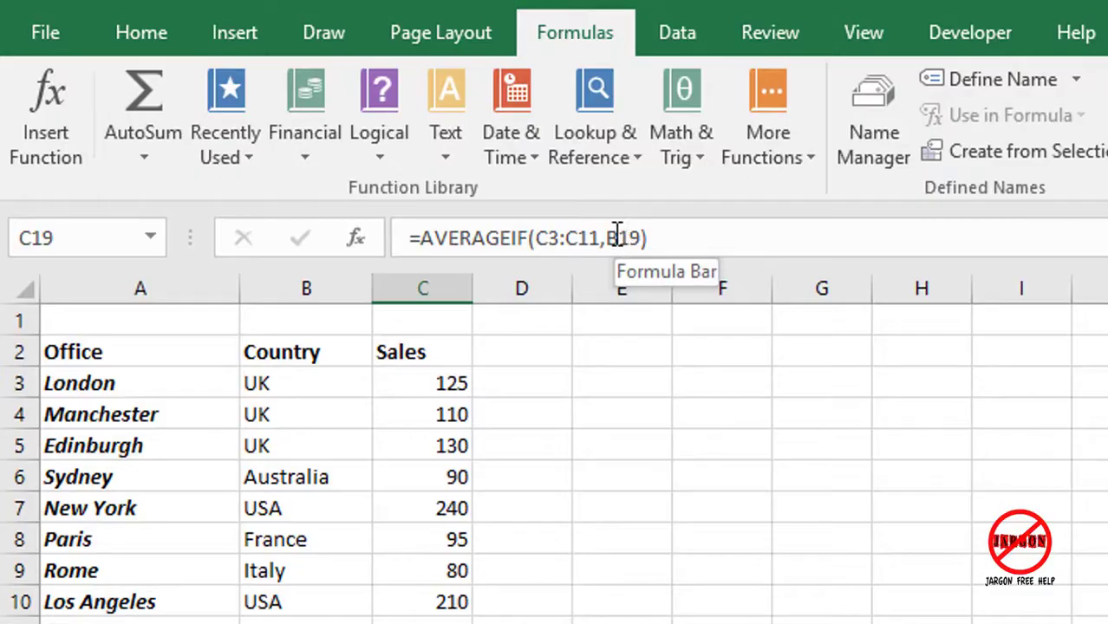
{"action": "key", "text": "Left"}
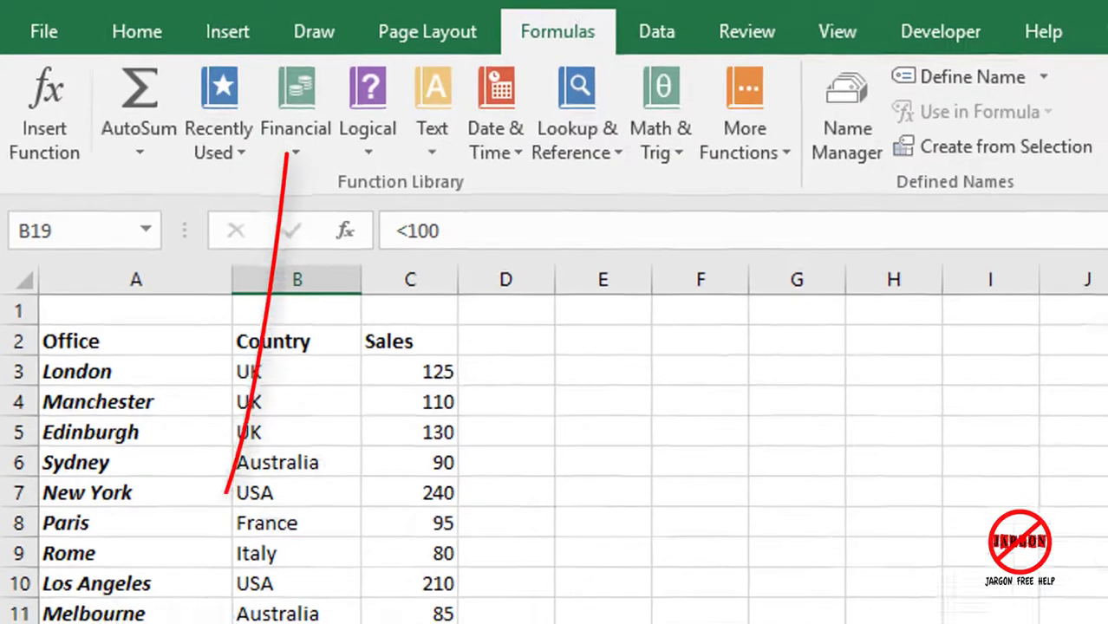